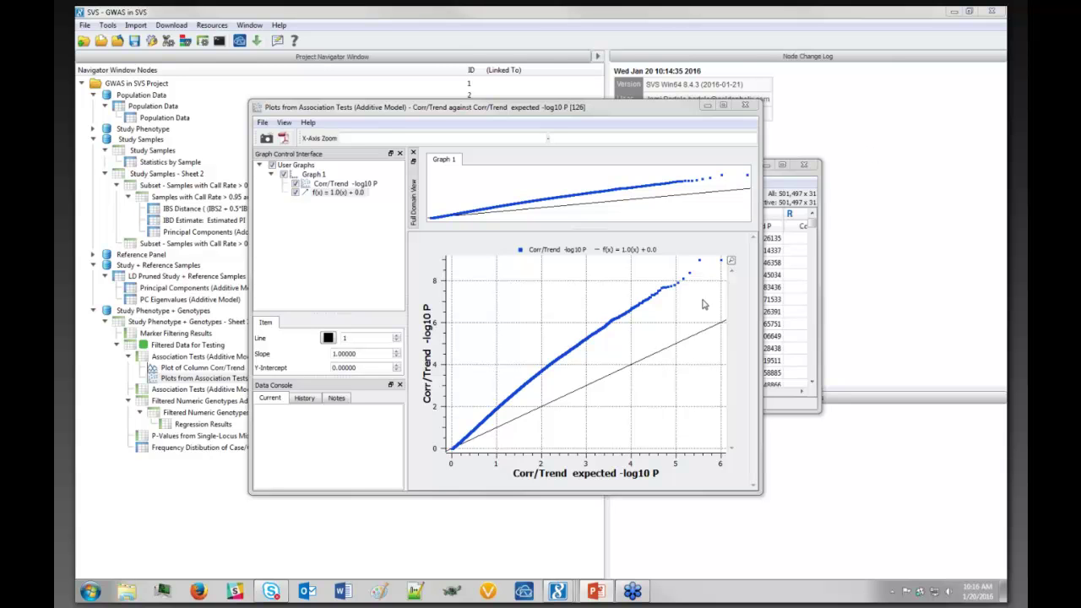
- Close the association test plot and its results spreadsheet, and open the Study Samples genotype spreadsheet
click(748, 110)
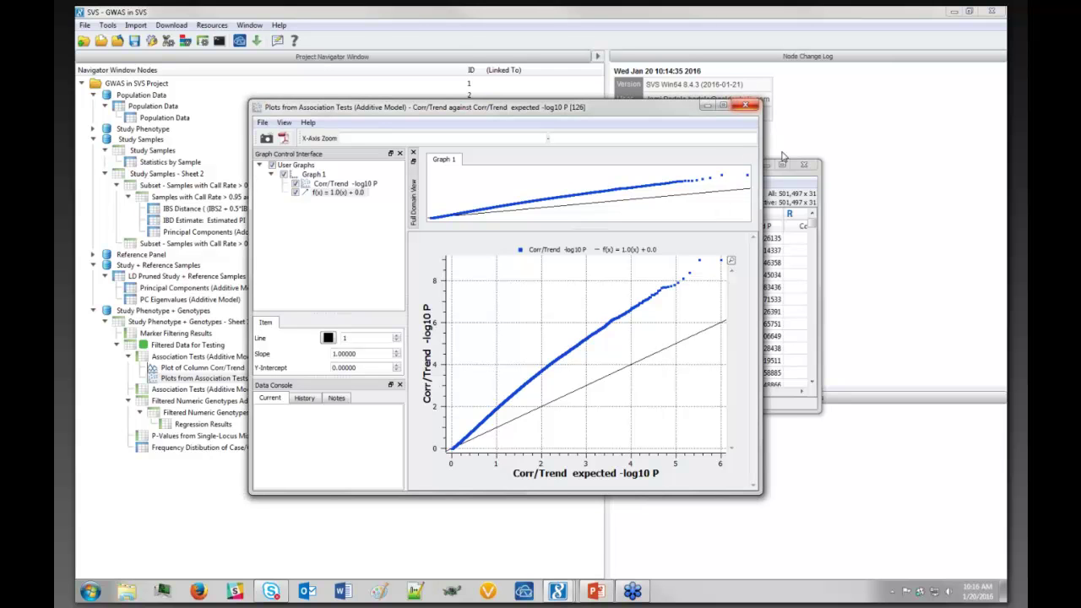
click(808, 166)
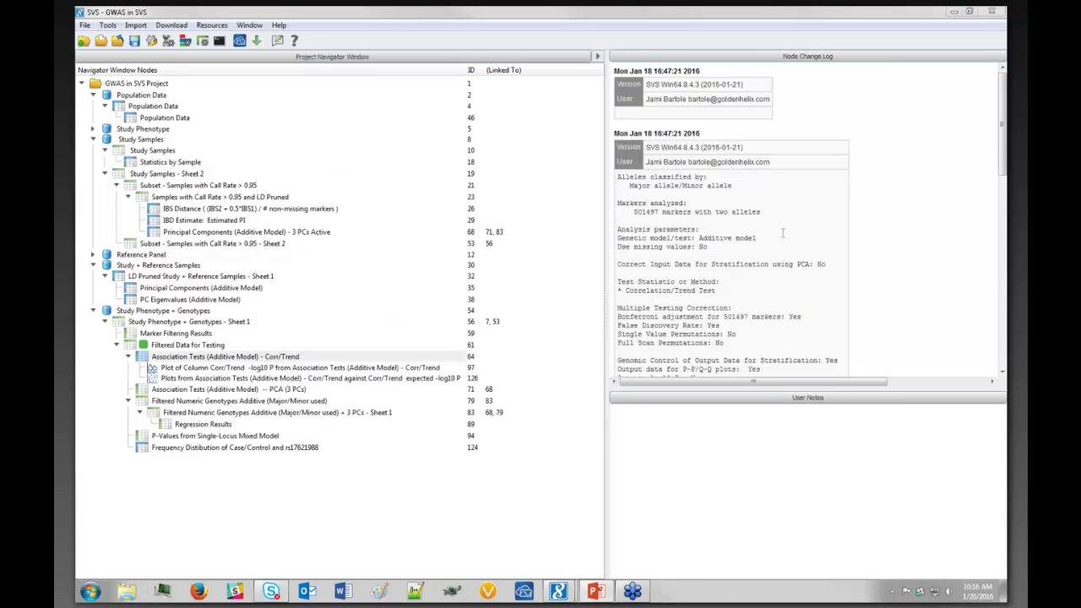
click(152, 151)
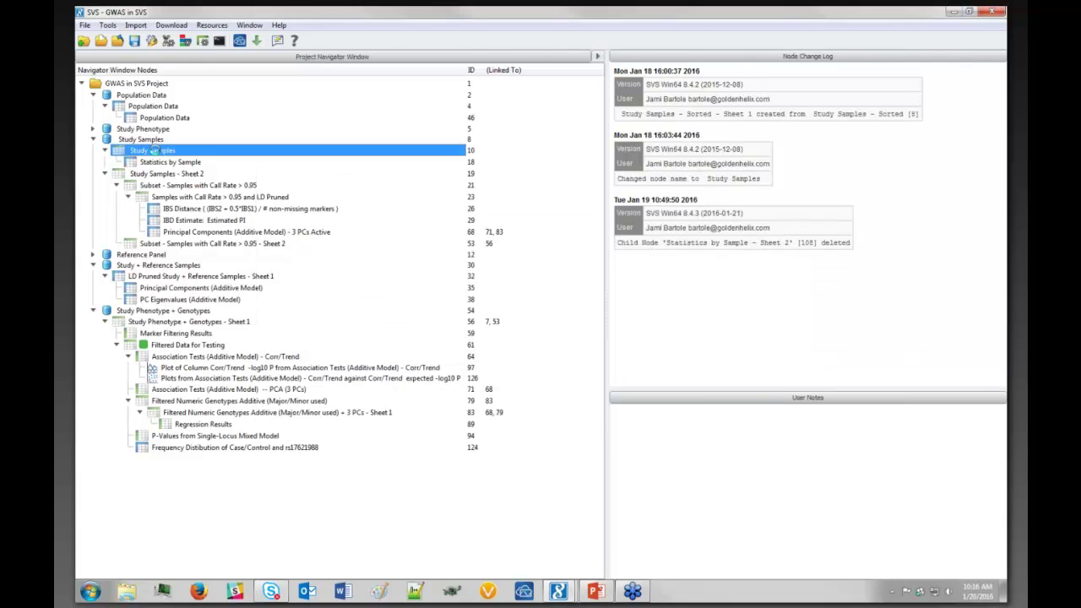
double_click(155, 152)
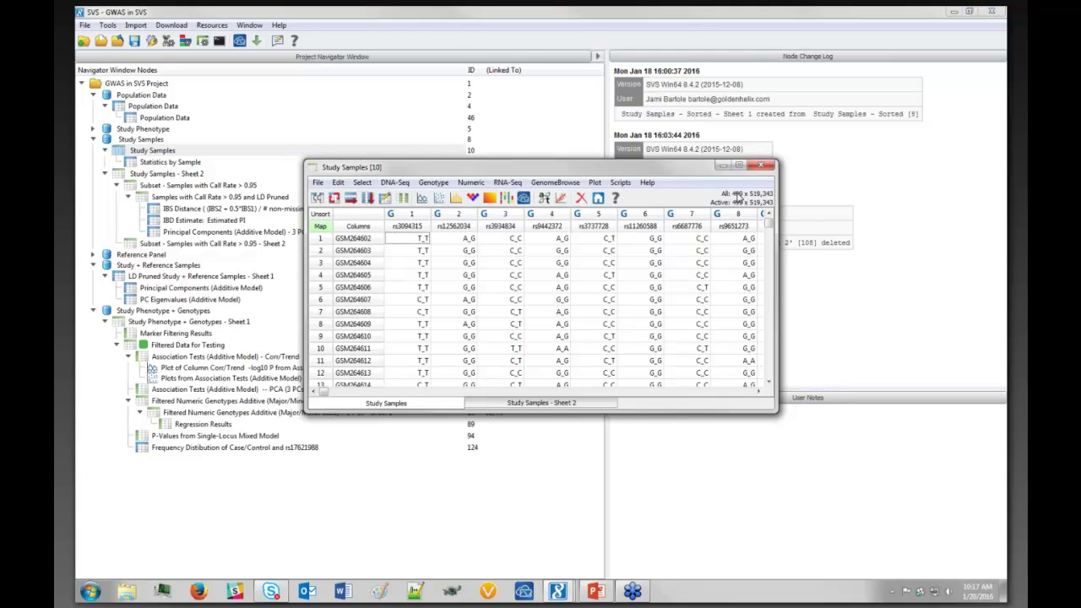
- Review the Genotype Statistics by Sample options for the study samples and leave without running them
click(433, 184)
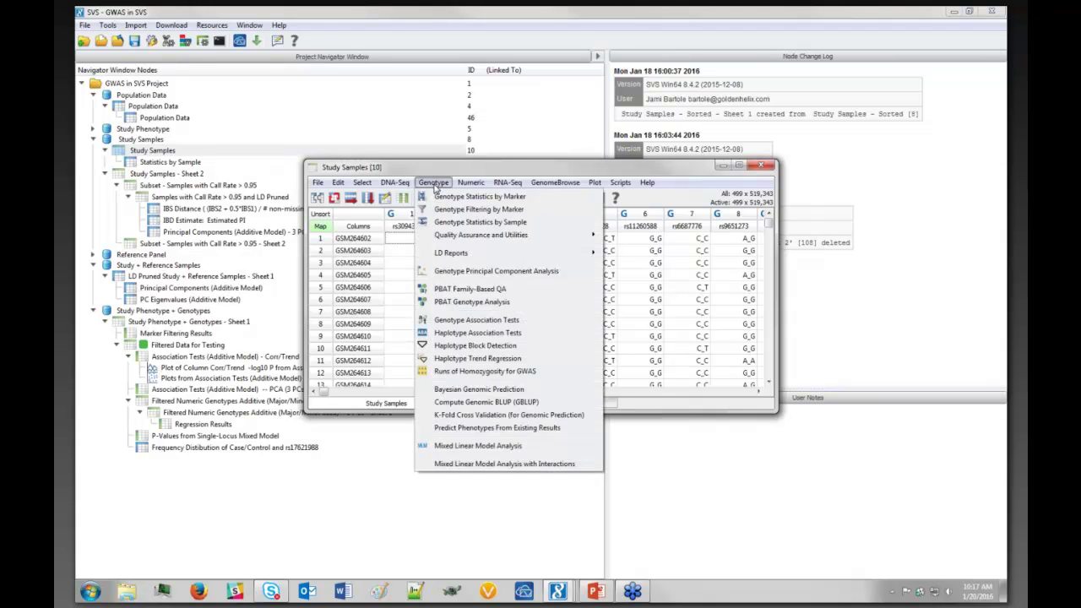
click(460, 223)
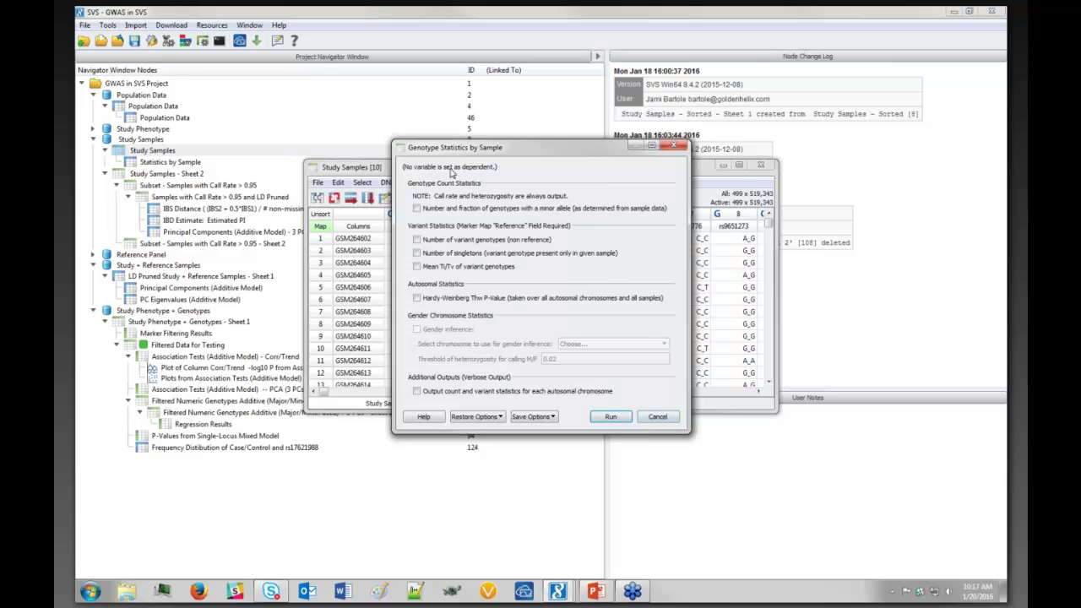
click(657, 417)
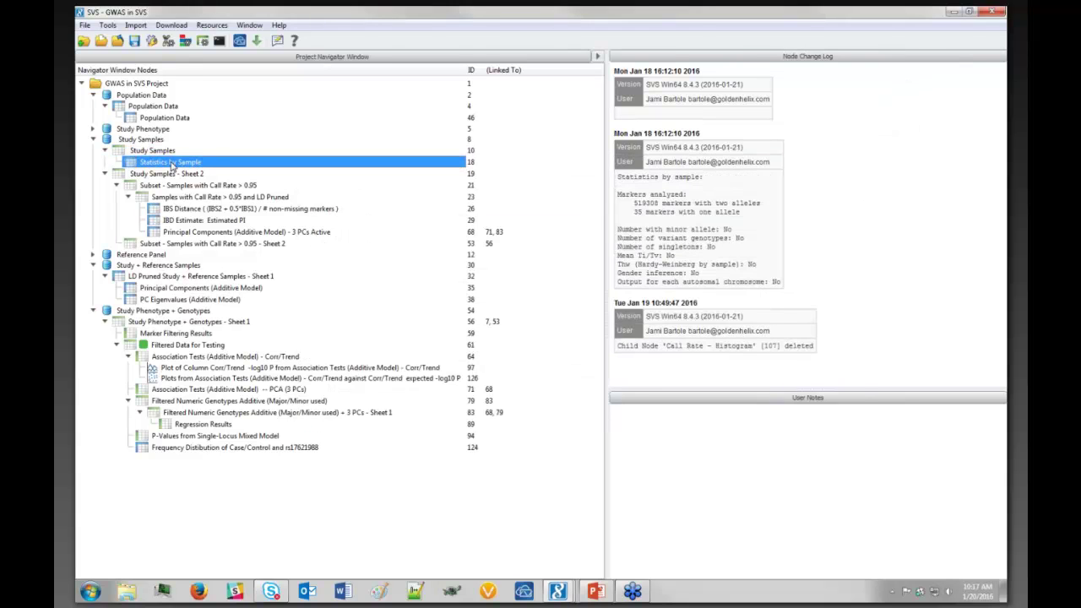
- Open the Statistics by Sample spreadsheet and plot a histogram of its Call Rate column
drag(626, 148, 608, 145)
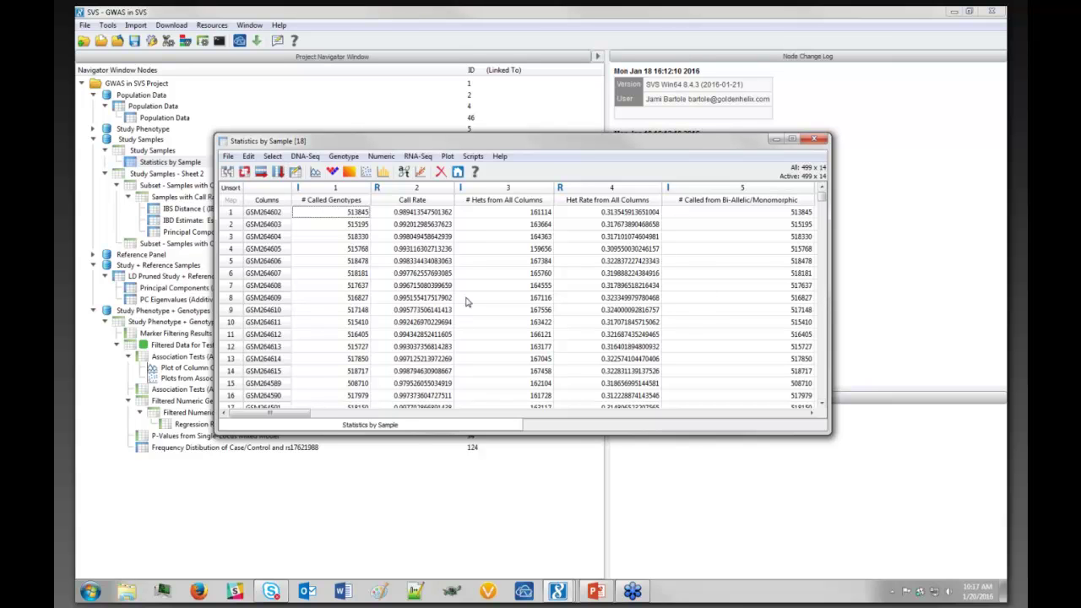
right_click(426, 195)
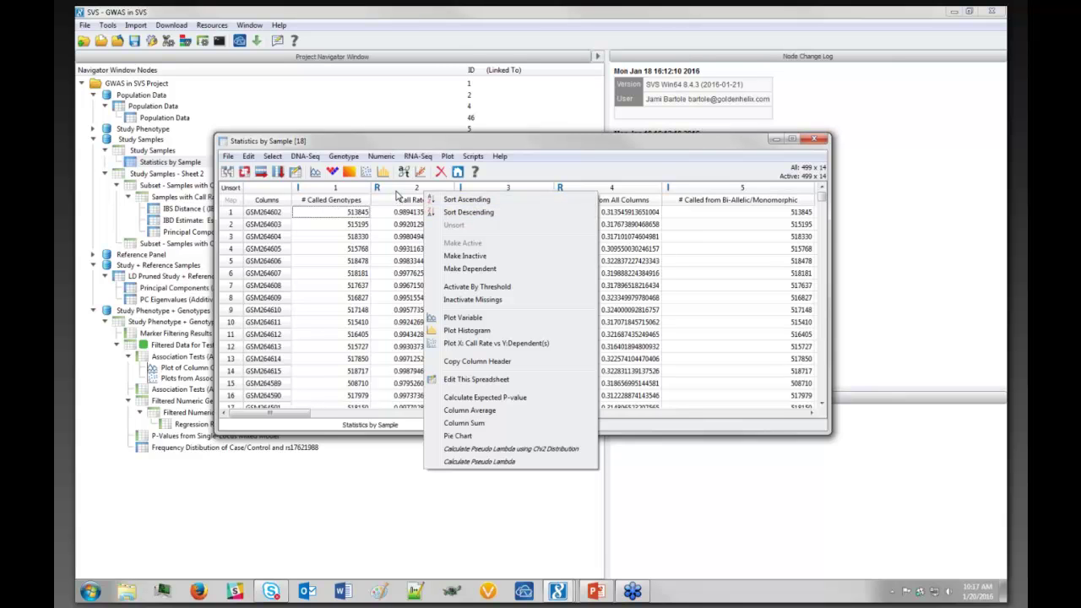
click(463, 332)
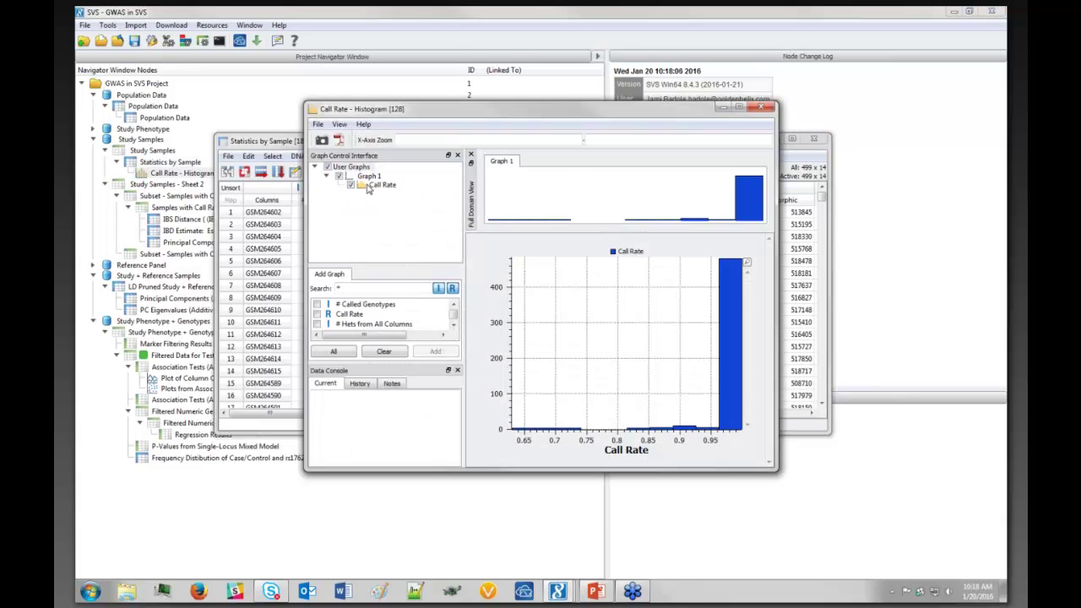
- Set the call rate histogram's bin count to 32 in an enlarged window, and close the histogram and statistics spreadsheet
click(369, 177)
drag(363, 320, 377, 318)
drag(774, 469, 893, 529)
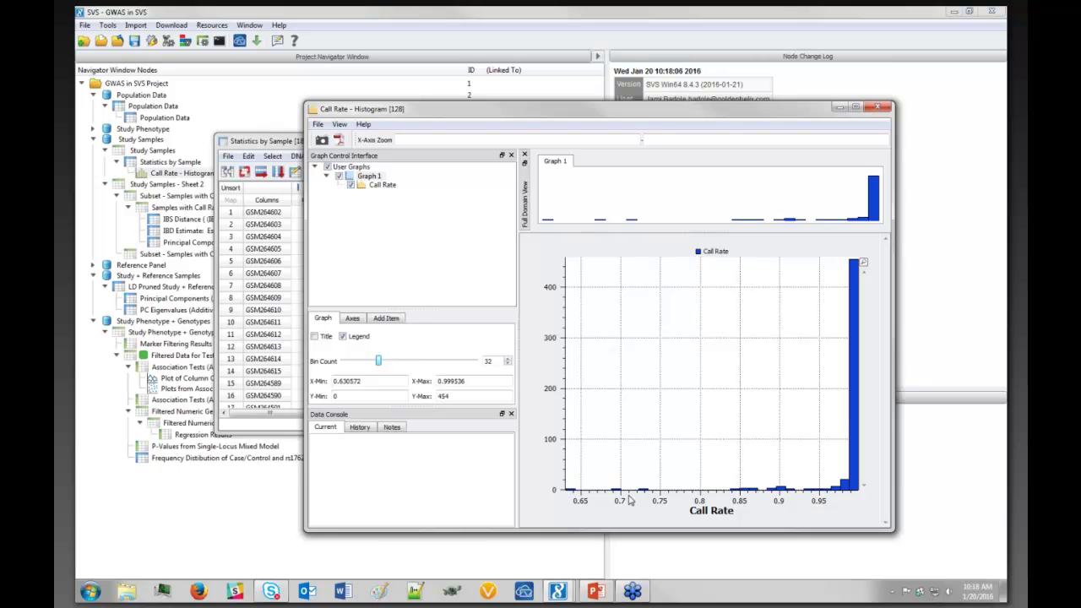
mouse_move(798, 503)
click(875, 109)
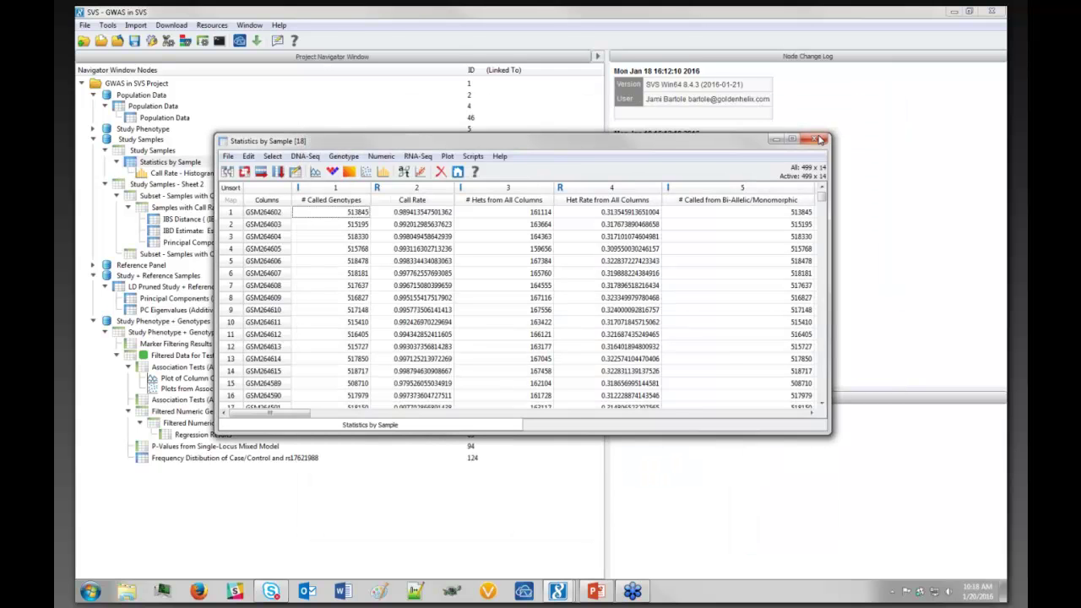
click(818, 140)
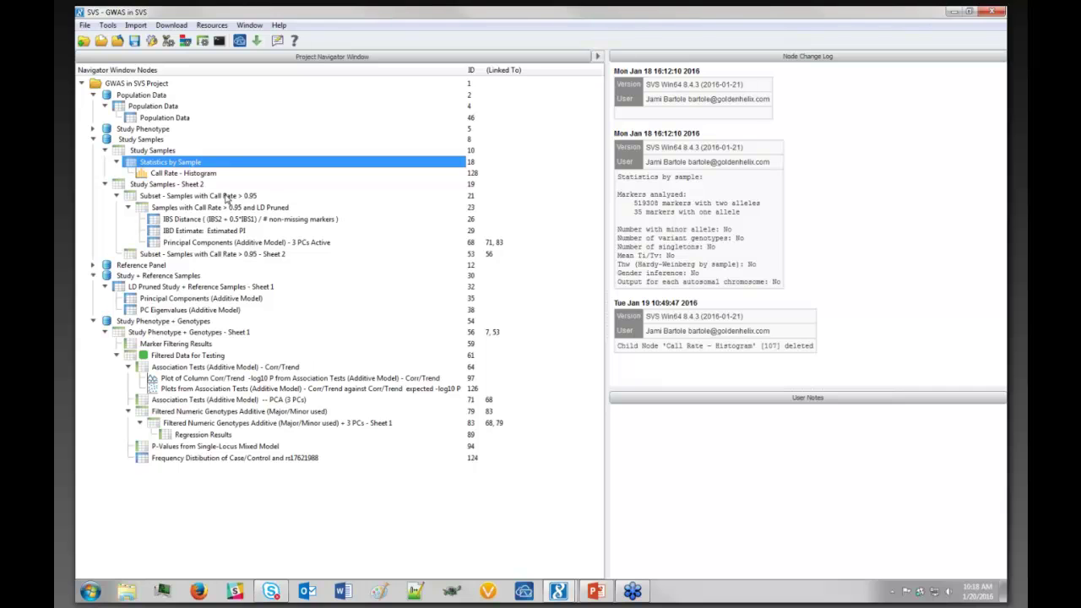
- Inspect the sample and marker dimensions of the Samples with Call Rate > 0.95 subset spreadsheet, and close it
click(175, 195)
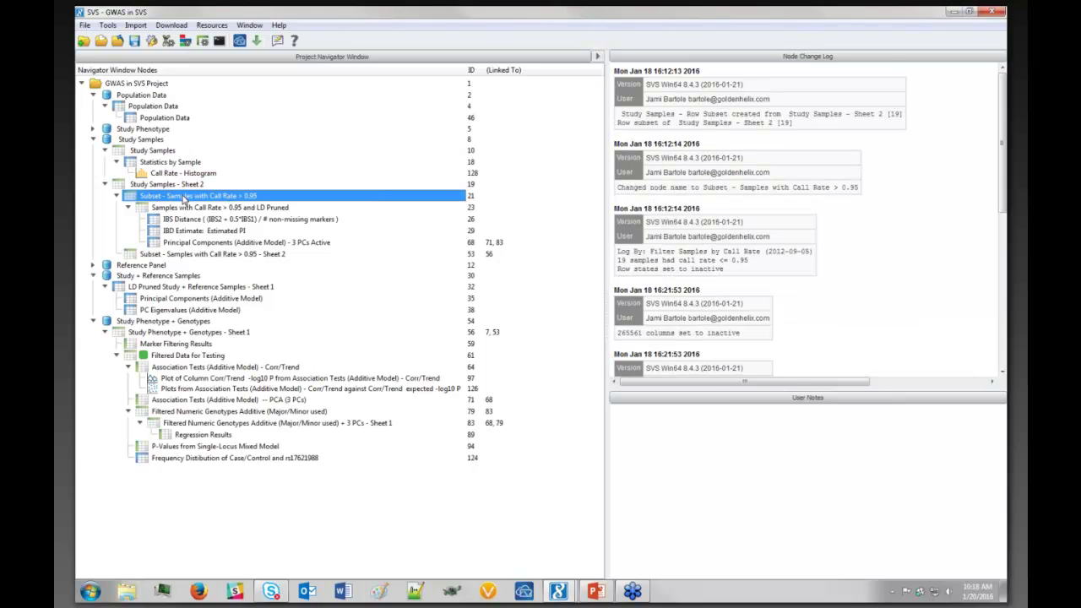
double_click(182, 197)
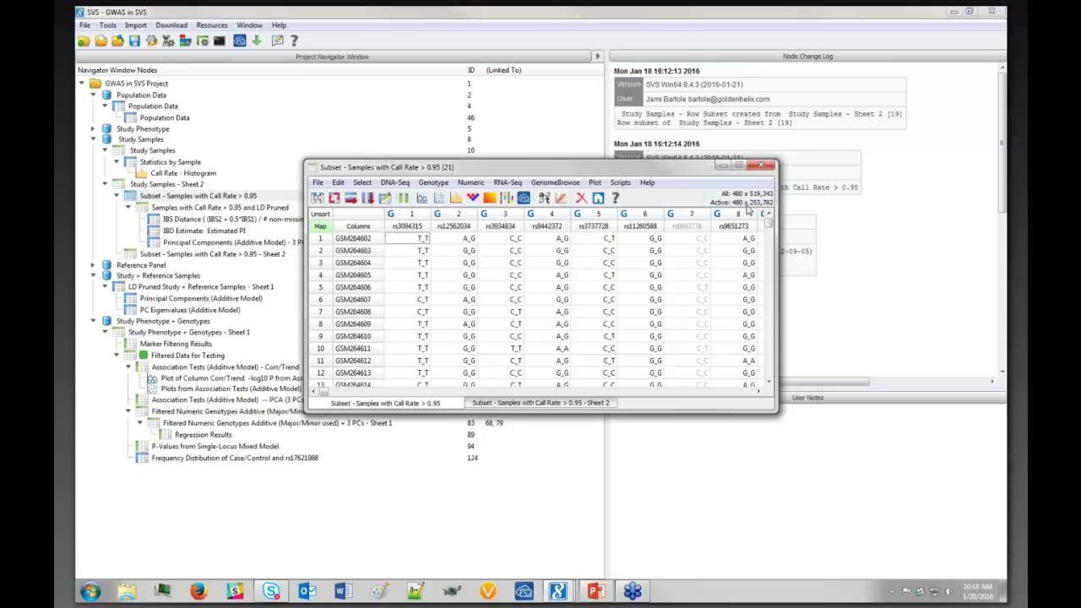
click(764, 167)
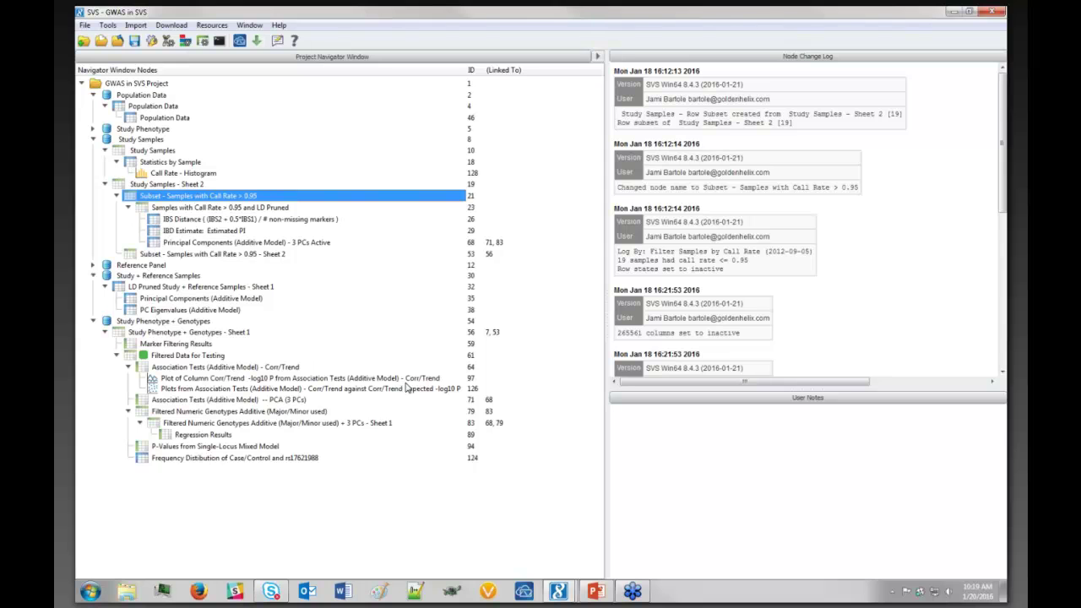
- Review the LD Pruning parameters for the Samples with Call Rate > 0.95 subset without running it, and close the spreadsheet
double_click(225, 195)
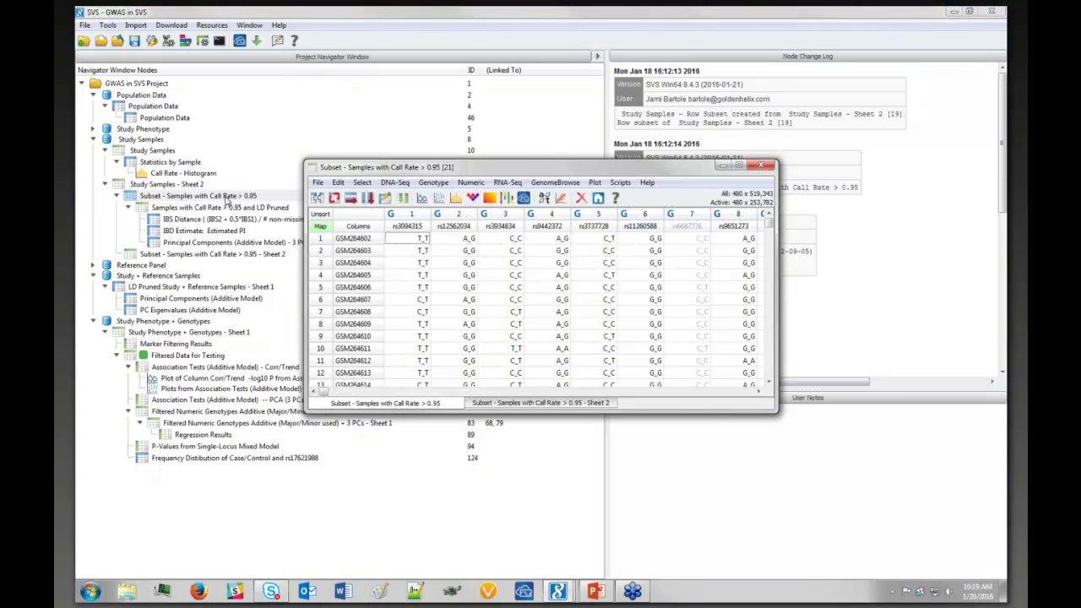
click(432, 183)
mouse_move(477, 237)
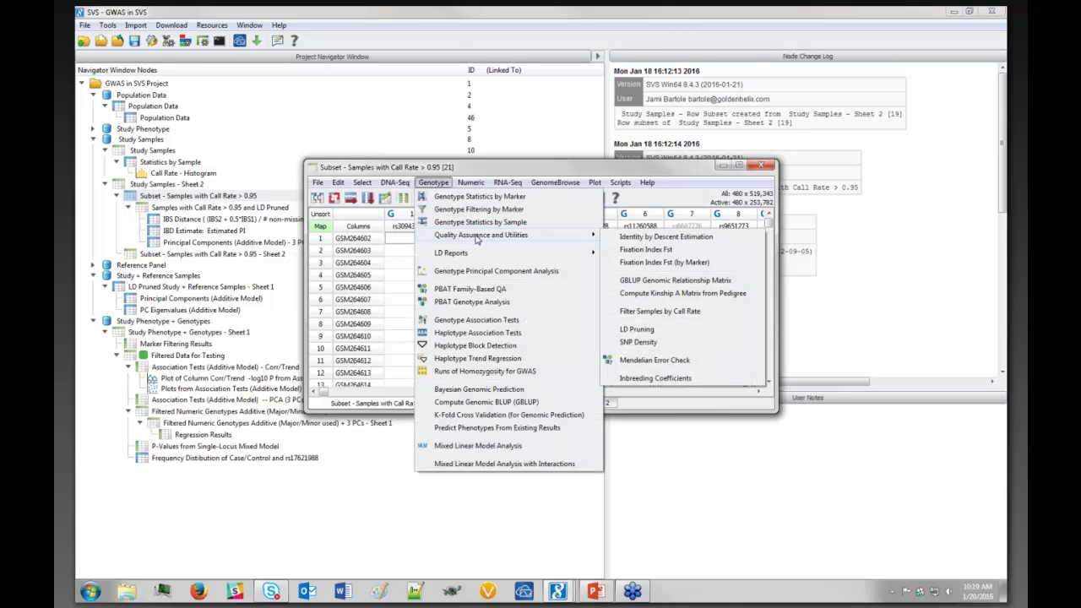
click(641, 331)
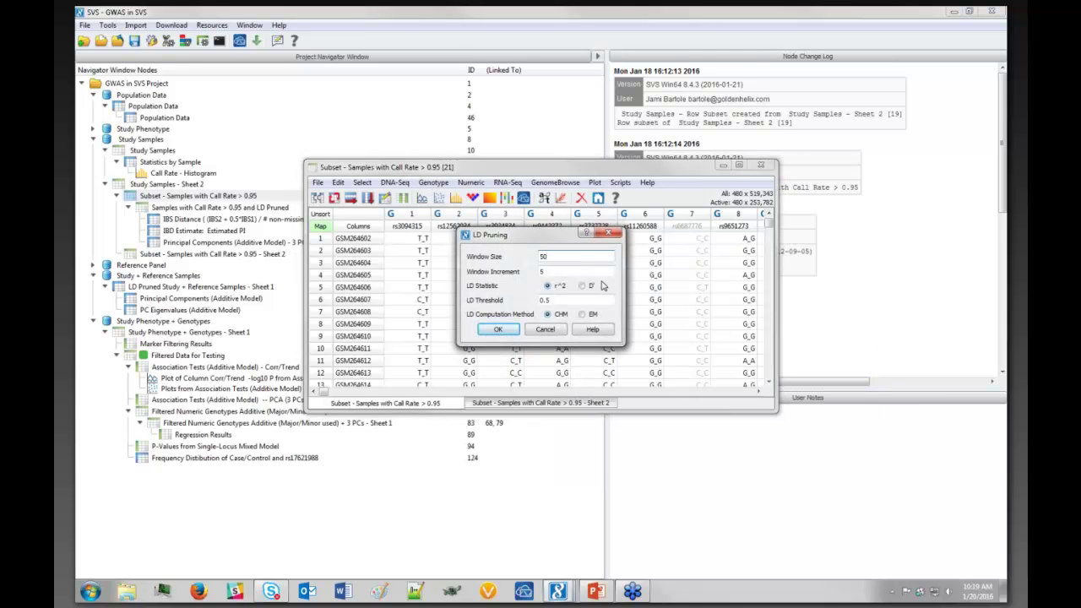
drag(549, 236, 524, 205)
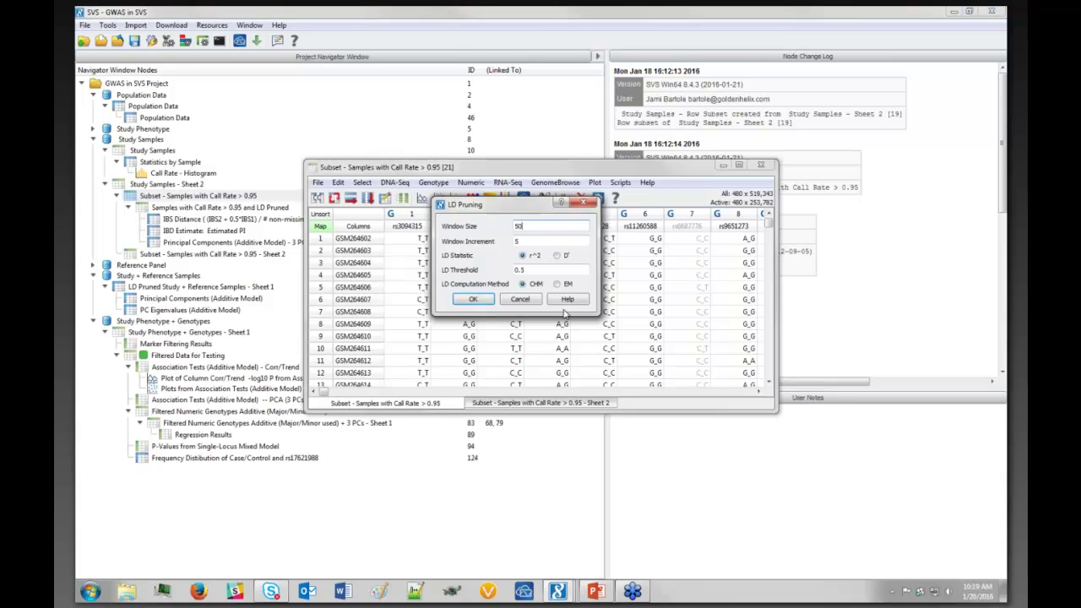
click(520, 301)
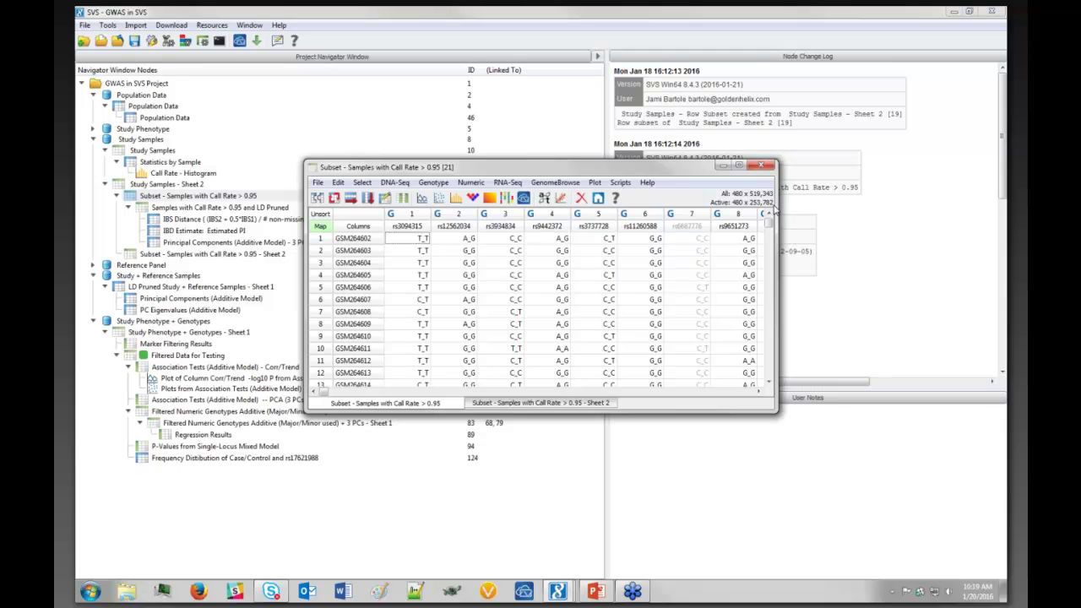
click(760, 165)
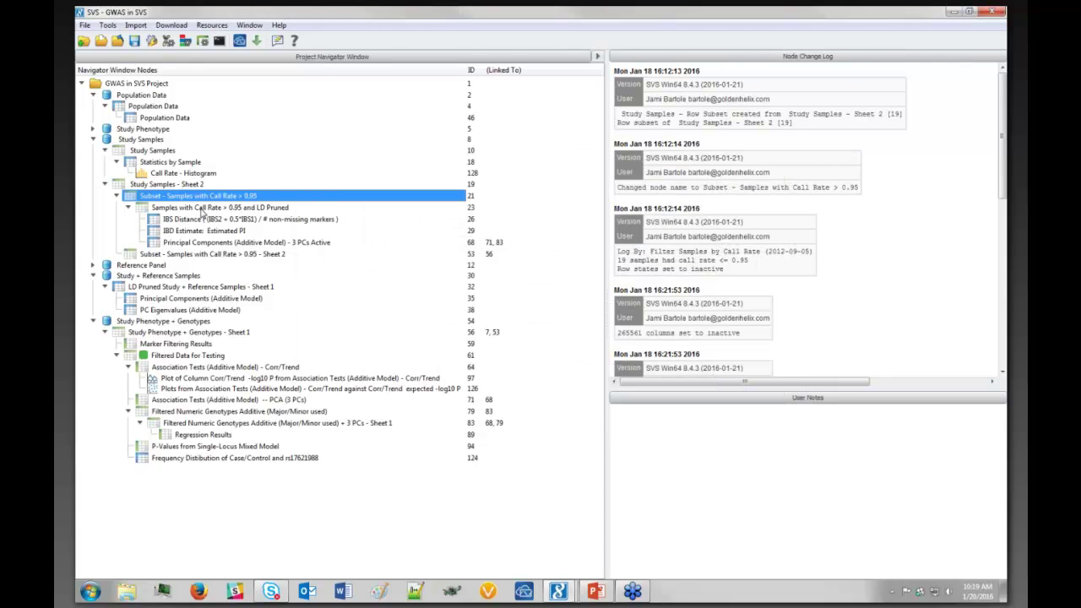
- Open the LD-pruned samples spreadsheet and review the Identity by Descent Estimation options without running the estimation
click(204, 209)
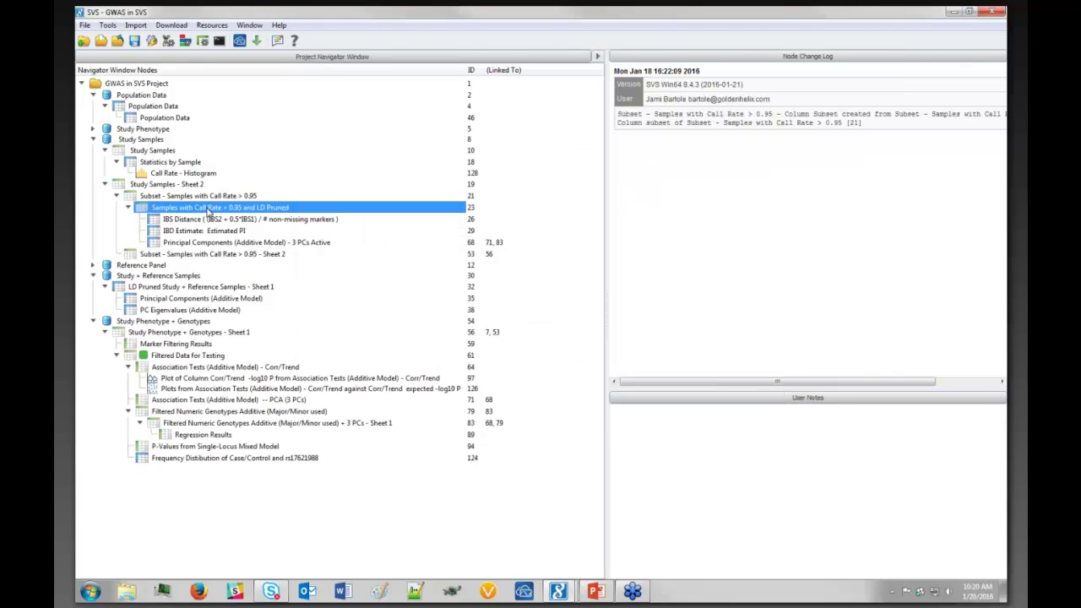
double_click(216, 210)
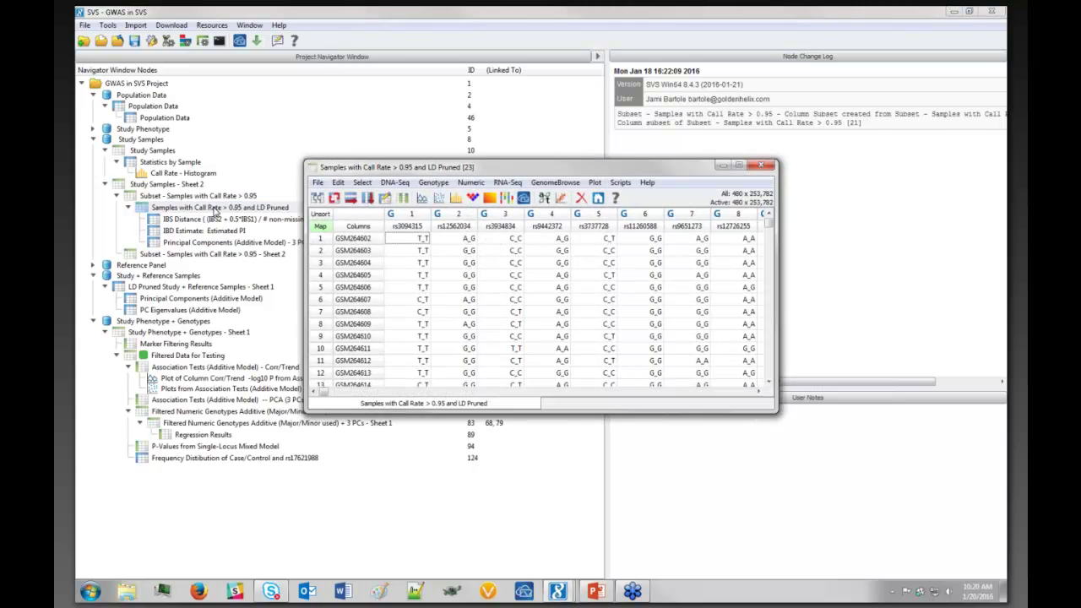
click(435, 188)
mouse_move(472, 236)
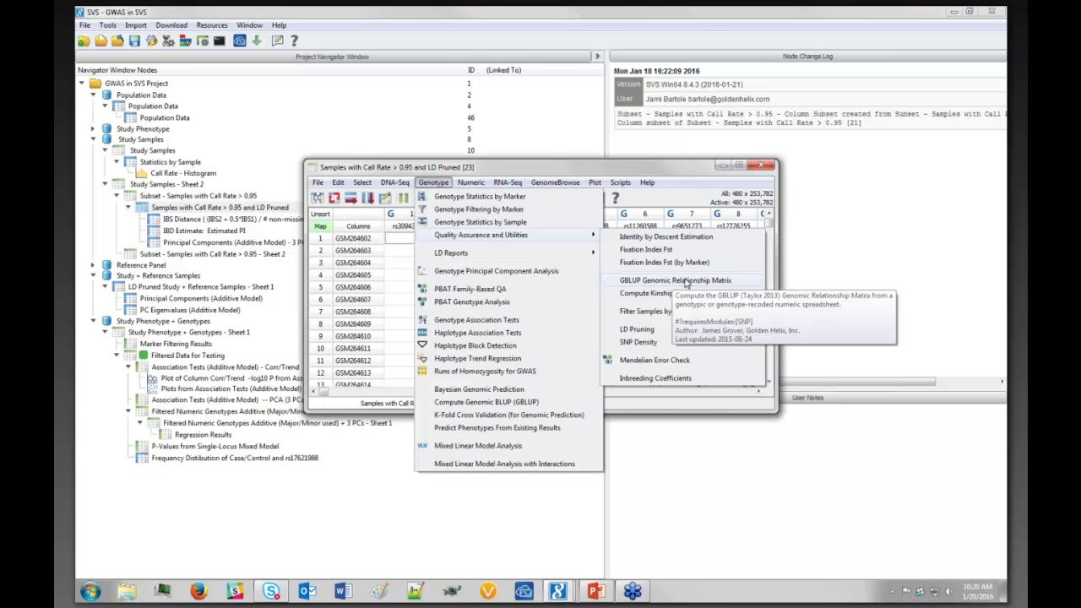
click(654, 240)
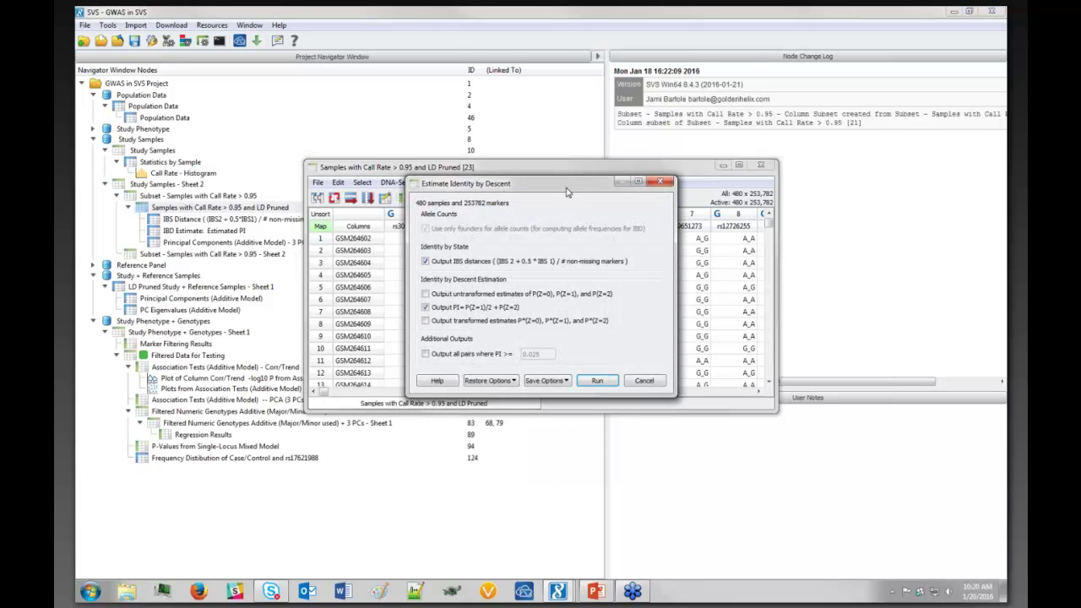
drag(566, 186, 557, 177)
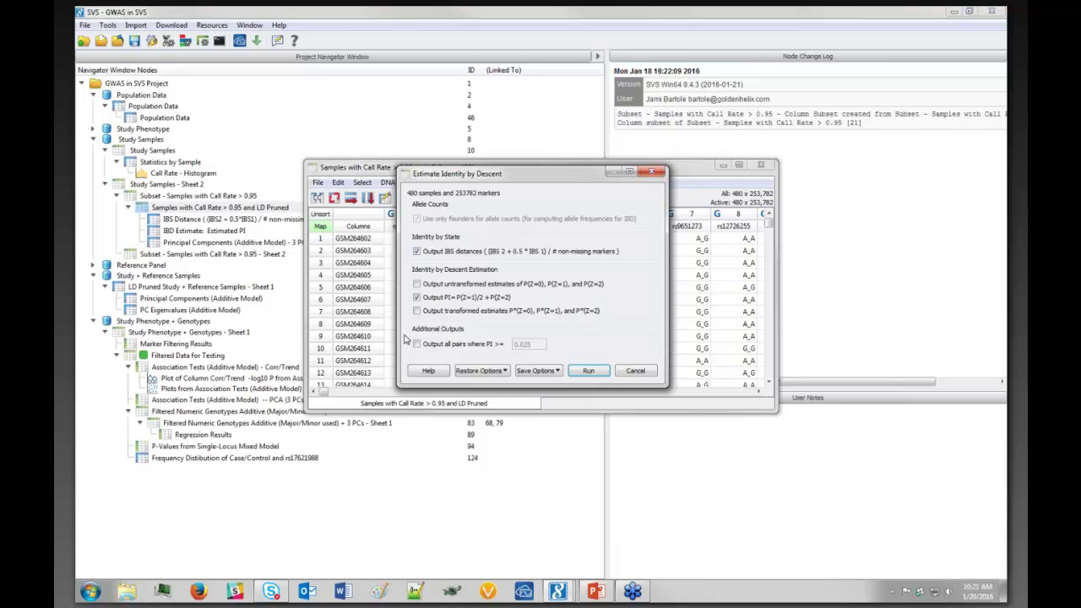
click(634, 369)
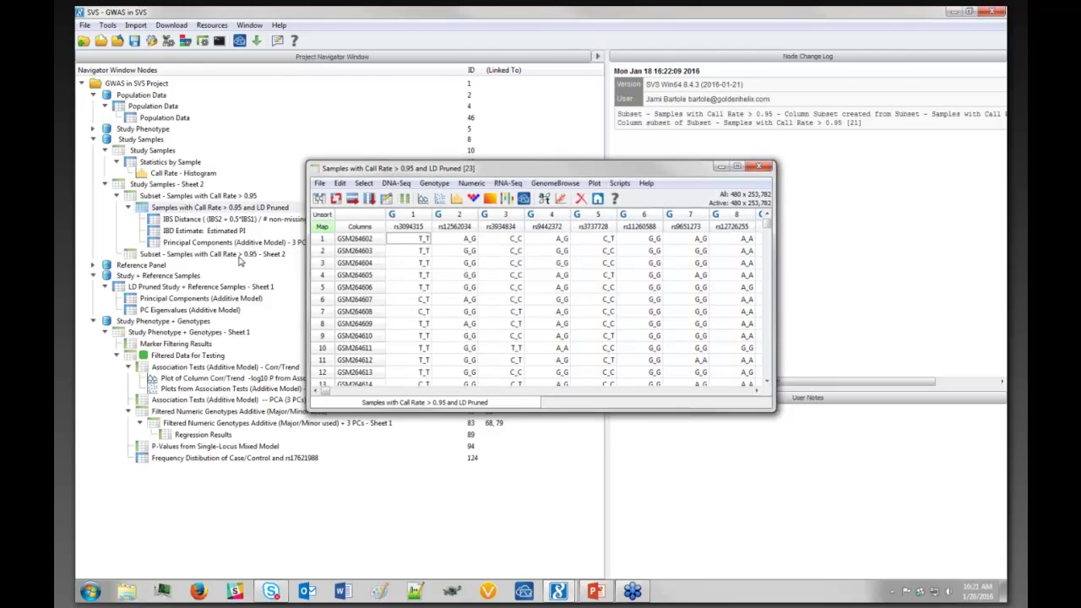
- Open the IBD Estimate: Estimated PI spreadsheet under the LD-pruned samples and examine its pairwise sample values
click(203, 232)
click(204, 232)
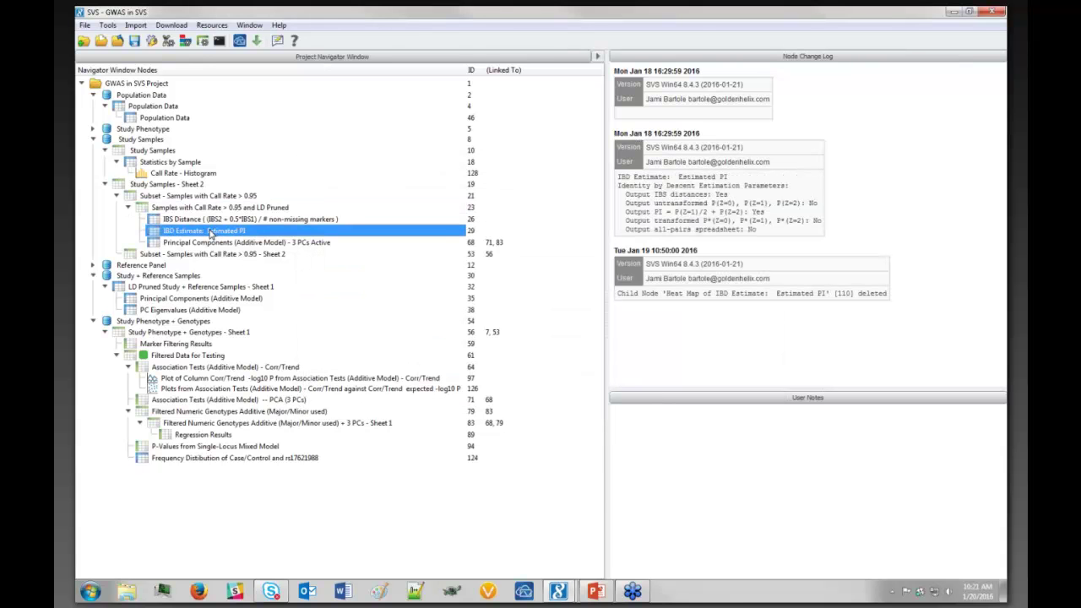
double_click(209, 231)
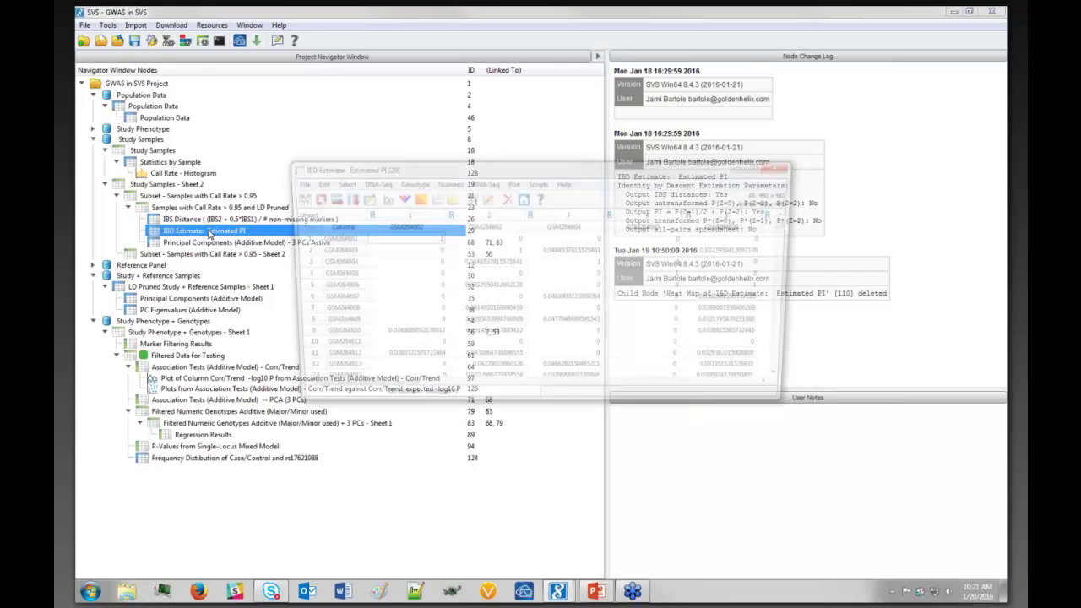
drag(612, 172, 589, 165)
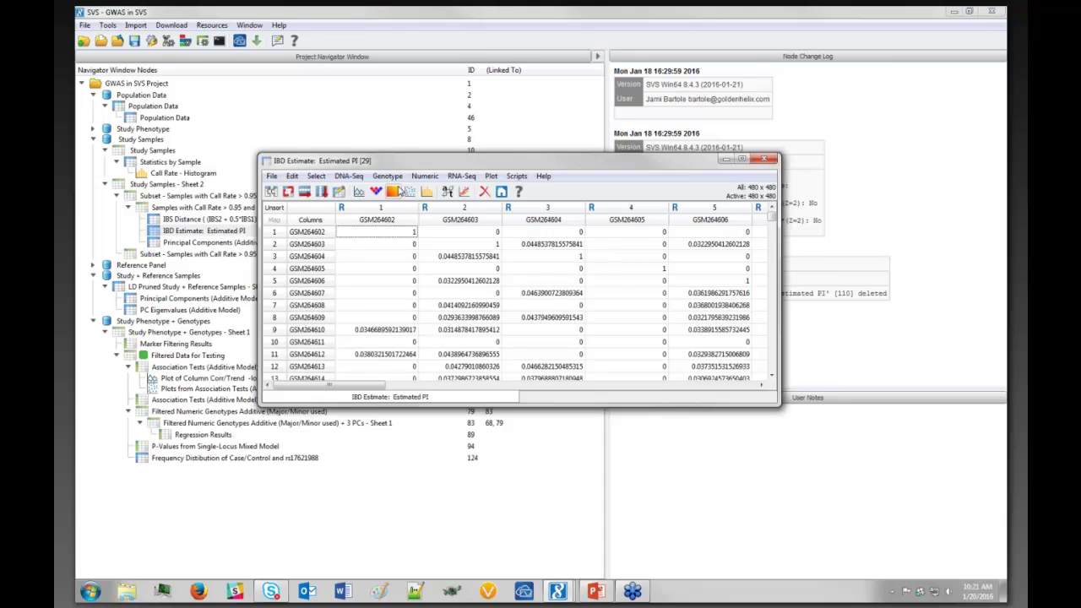
- Plot a heat map of the estimated PI values, maximize its window, and show the heat map's graph settings
click(492, 177)
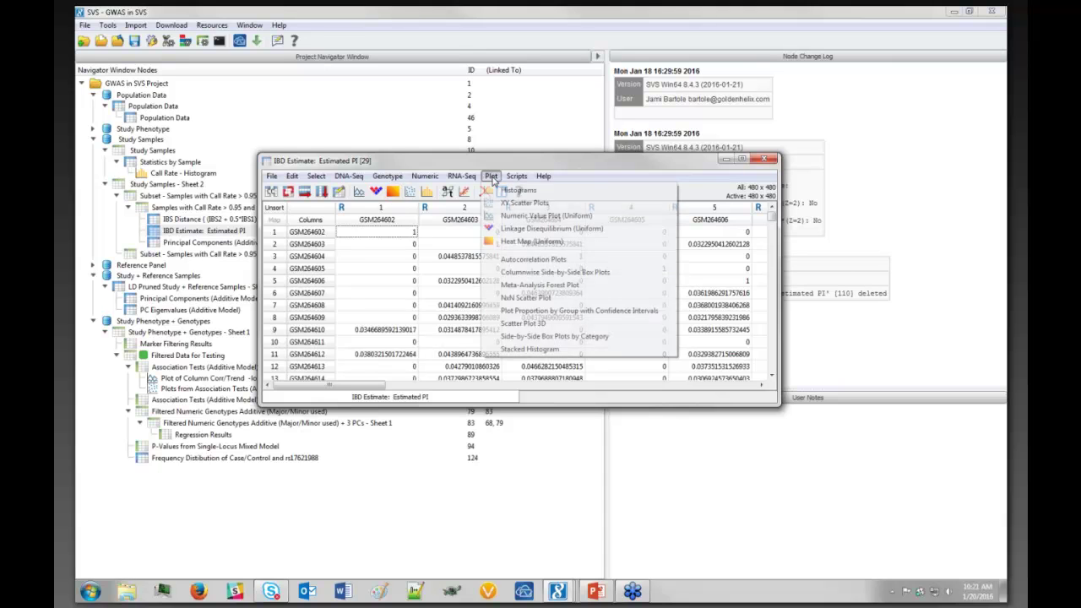
click(392, 191)
click(391, 192)
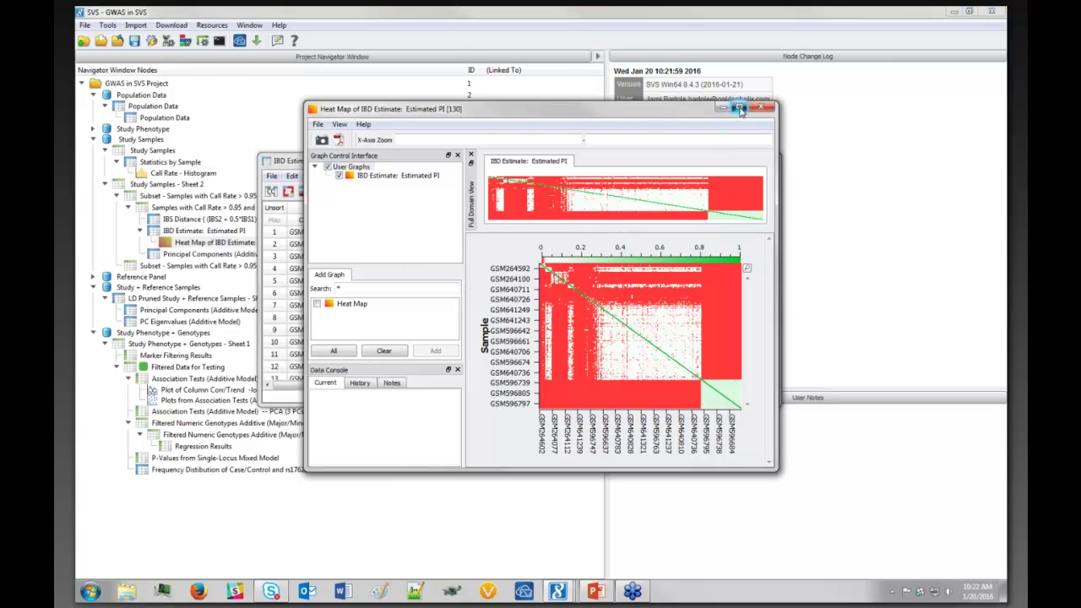
click(739, 107)
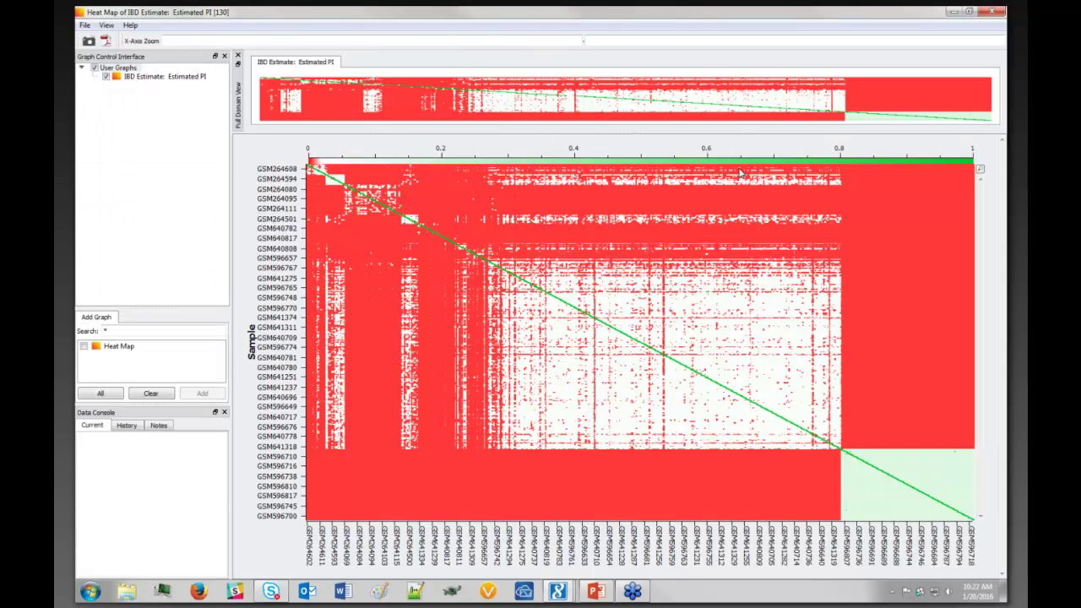
click(155, 77)
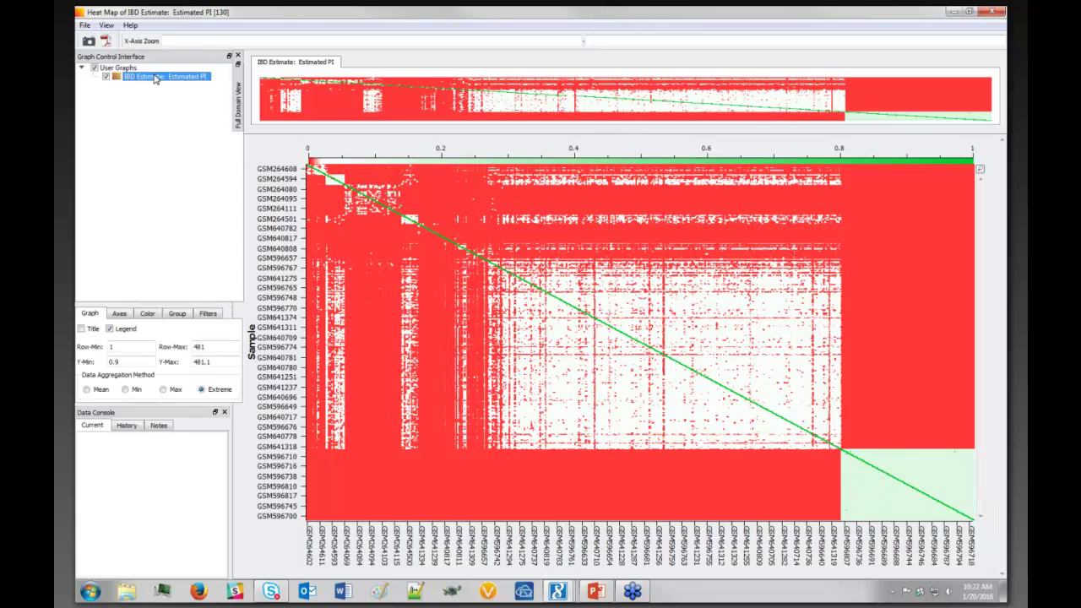
- Switch the heat map's colour scheme to Manual and delete the red colour stop at 0
click(149, 313)
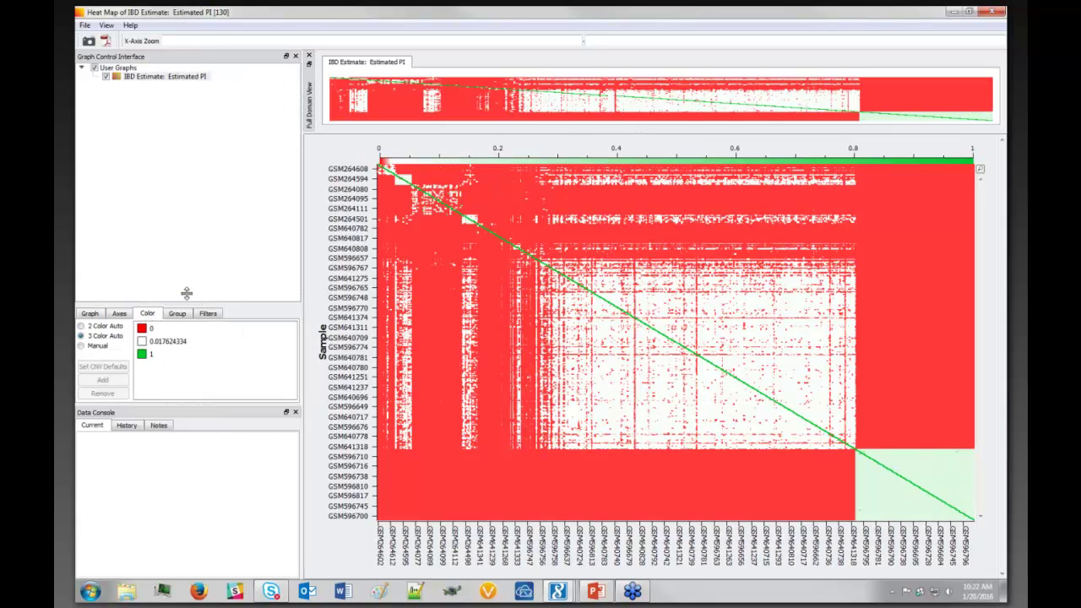
drag(187, 293, 187, 258)
click(157, 295)
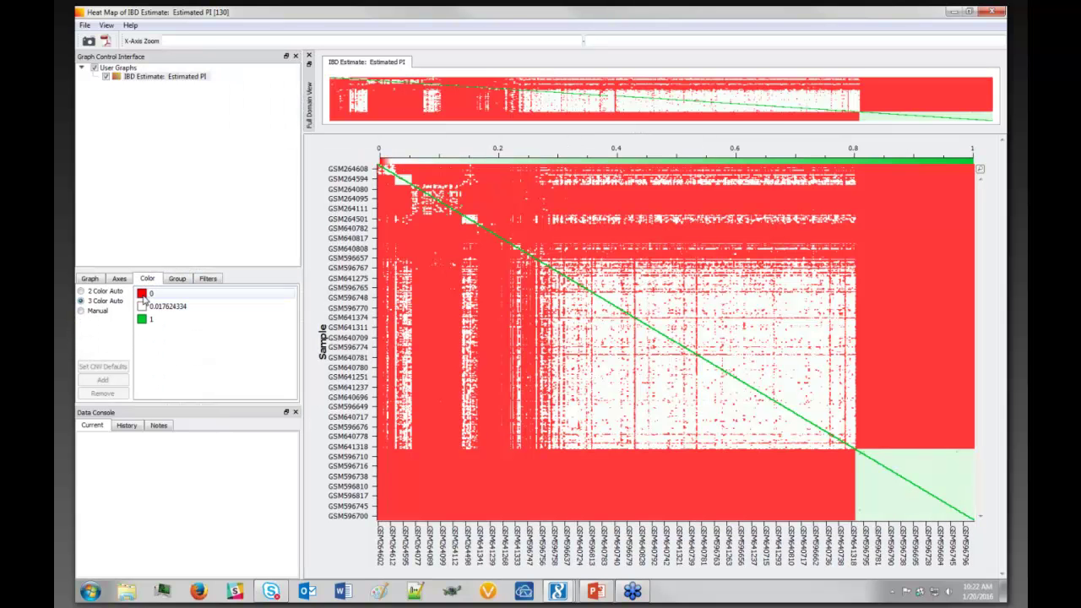
click(143, 320)
click(94, 312)
right_click(142, 293)
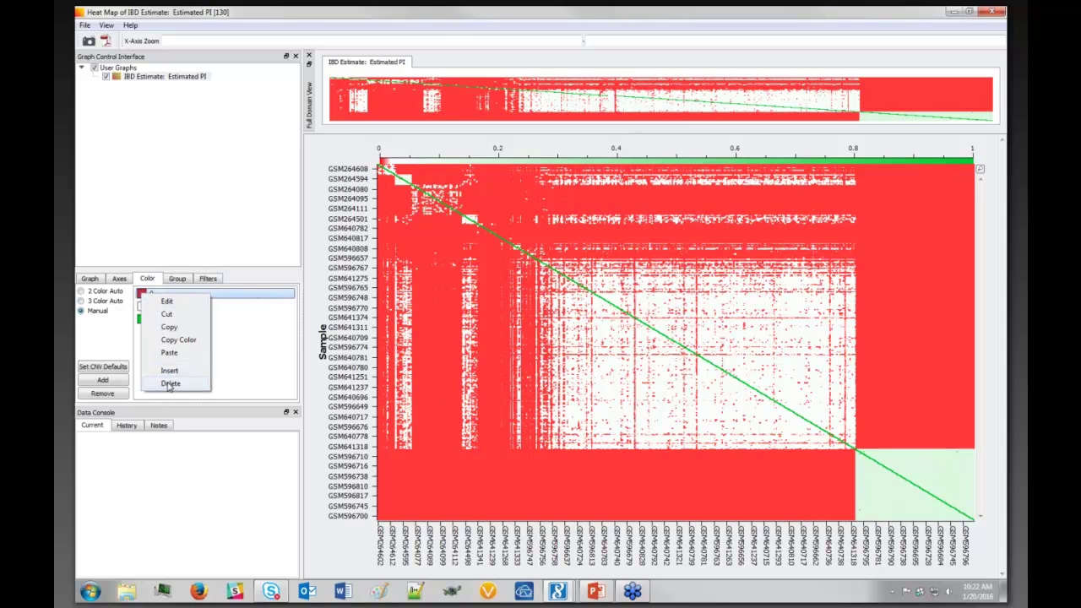
click(169, 384)
- Set the white colour stop's value to 0.2 in the heat map's manual colour scheme
right_click(158, 298)
click(181, 304)
text(0.2)
key(Return)
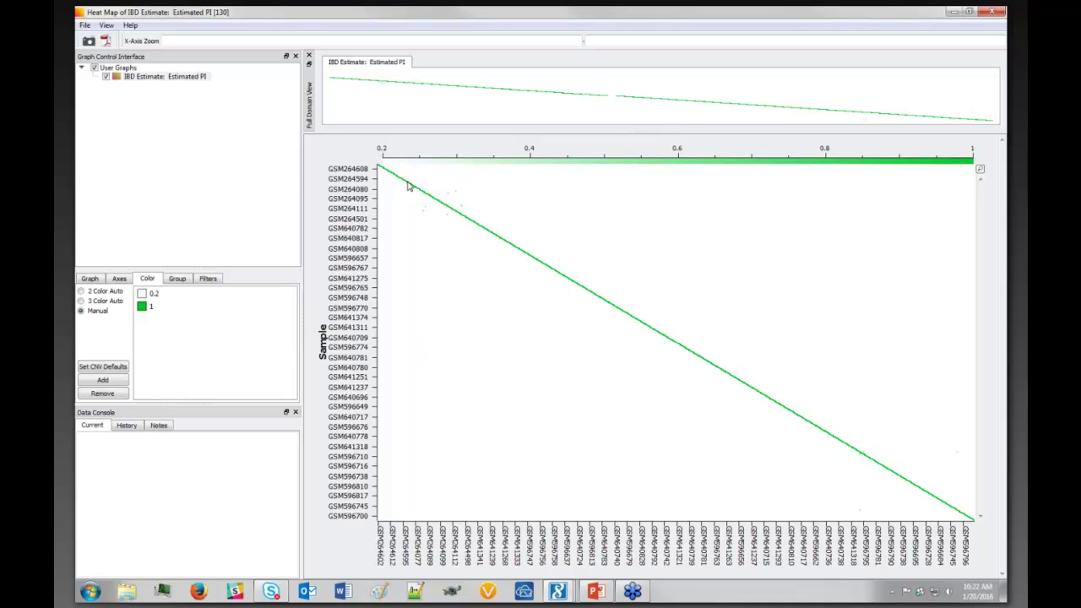
- Zoom into the upper part of the heat map's diagonal, inspect the off-diagonal sample pairs, and close the heat map and its source spreadsheet
drag(406, 180, 495, 234)
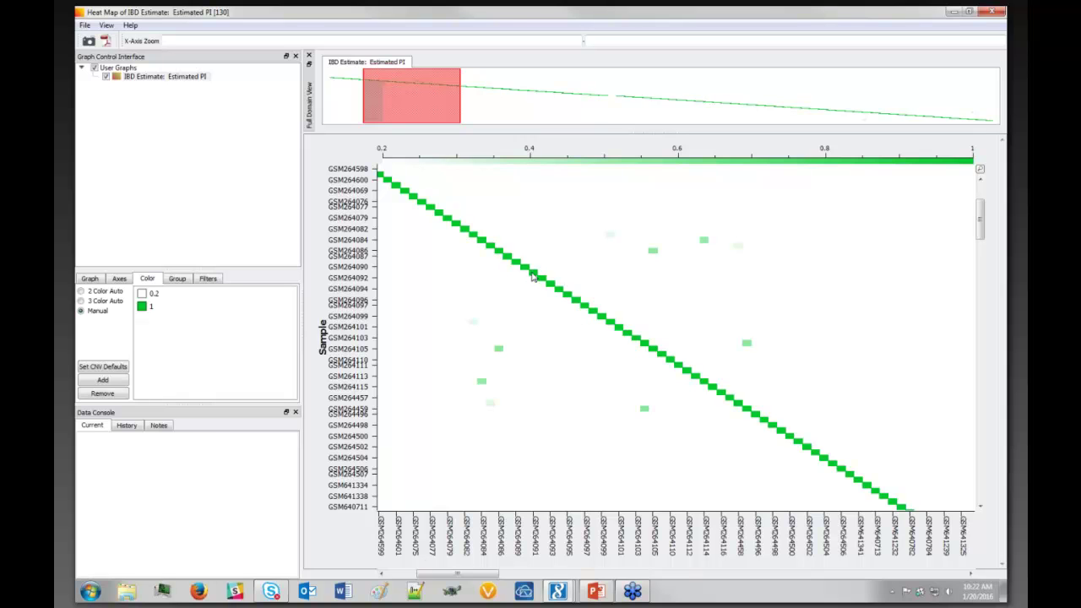
click(612, 239)
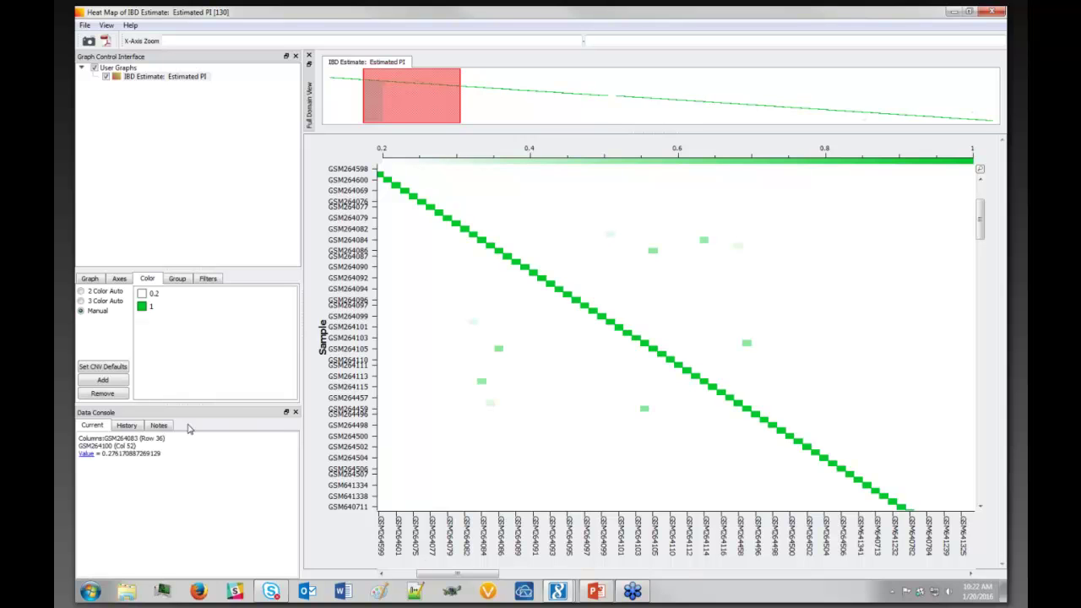
click(653, 252)
click(991, 13)
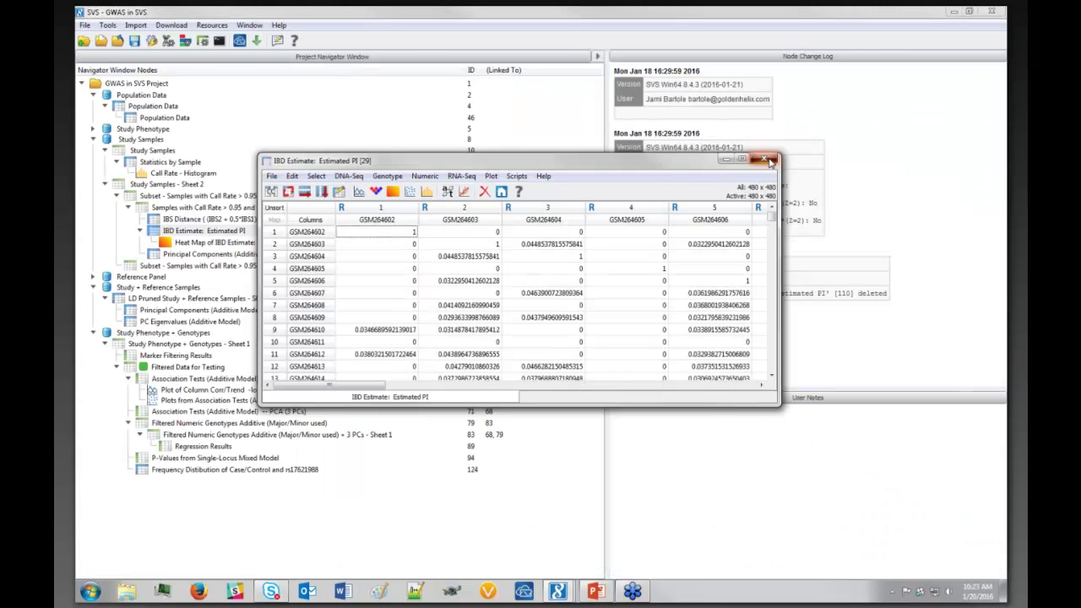
click(766, 161)
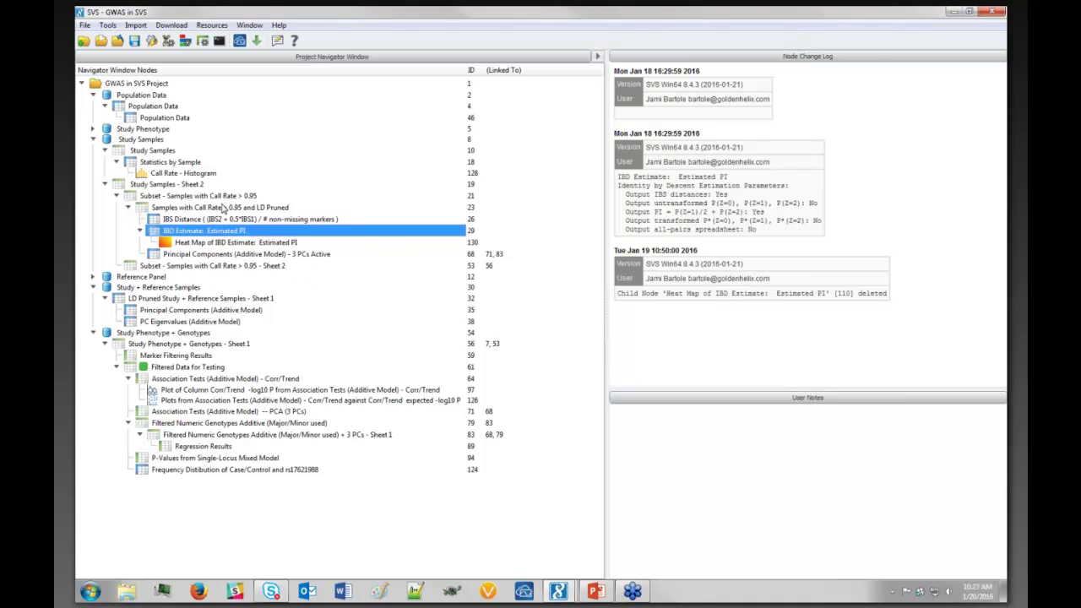
- Open the LD Pruned Study + Reference Samples - Sheet 1 spreadsheet under Study + Reference Samples
click(224, 209)
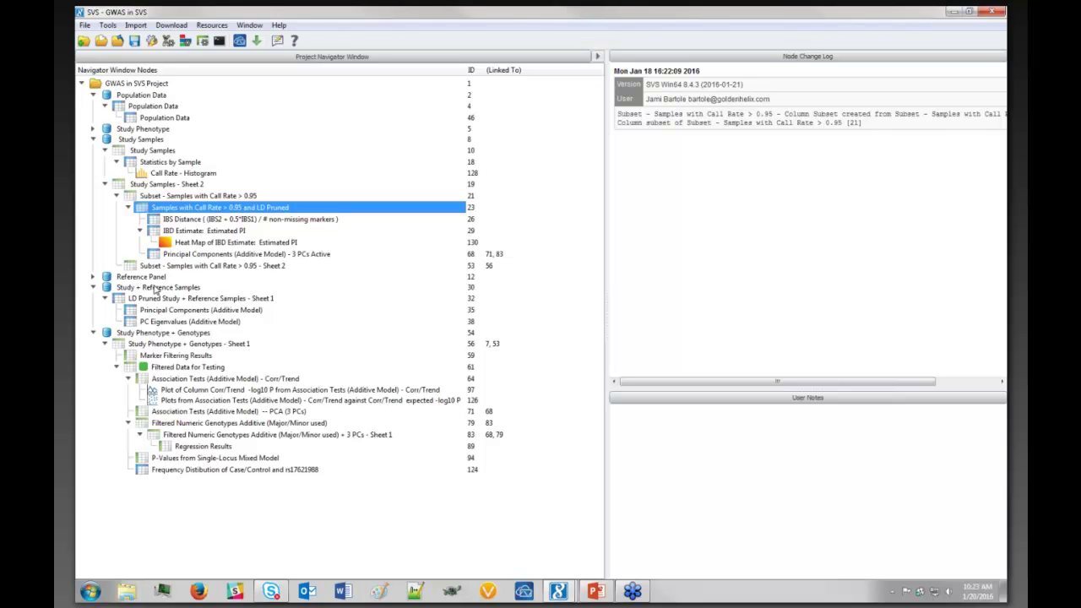
click(186, 344)
click(184, 300)
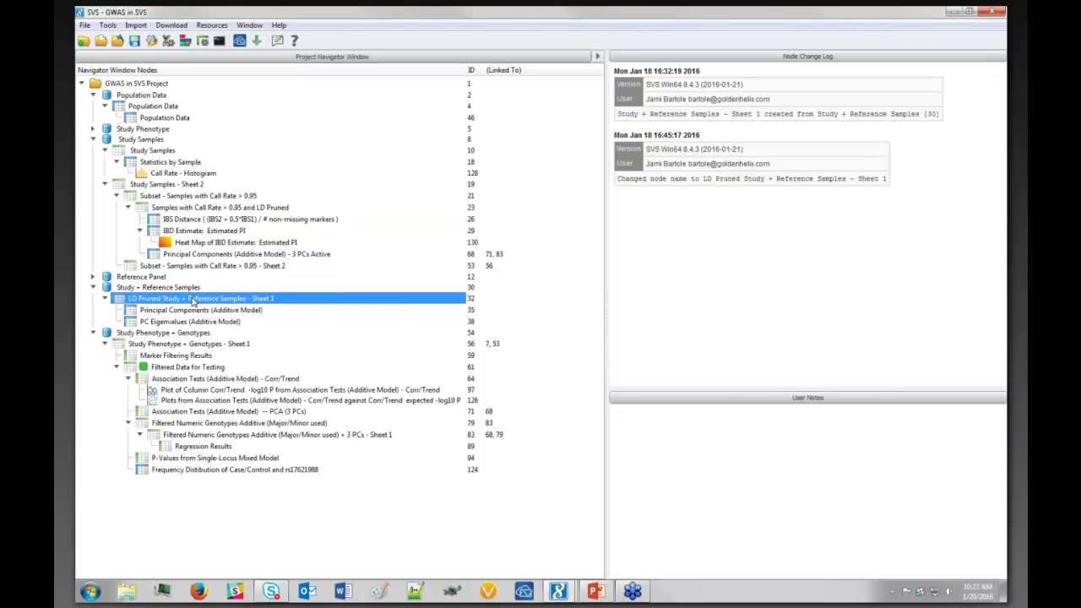
double_click(199, 300)
drag(550, 167, 547, 159)
- Set up a Genotype Principal Component Analysis that computes up to 1106 components with the additive model, cancel it without running, and close the spreadsheet
click(430, 176)
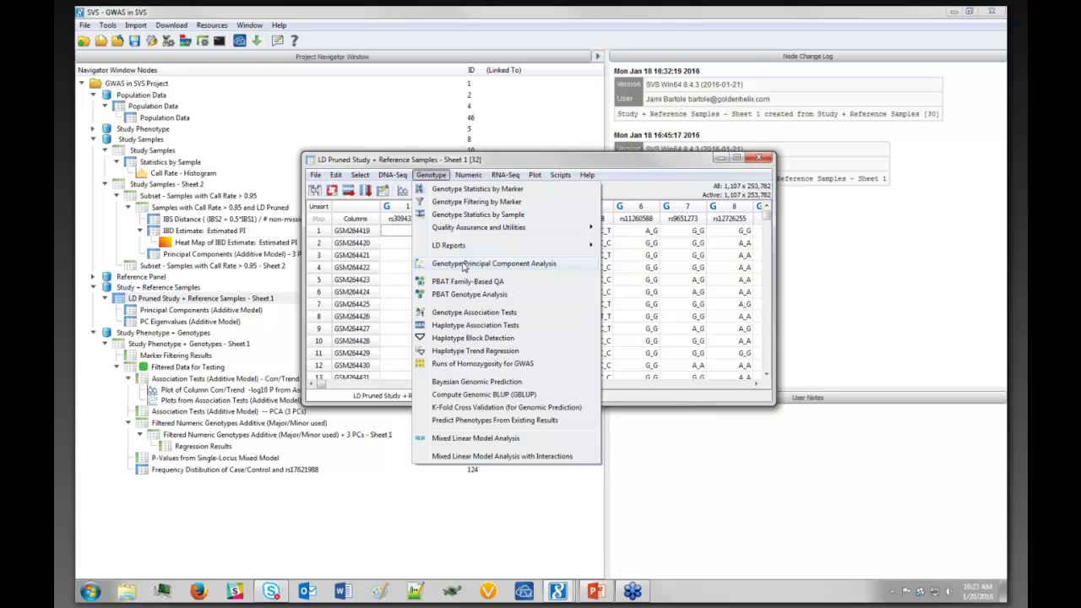
click(463, 267)
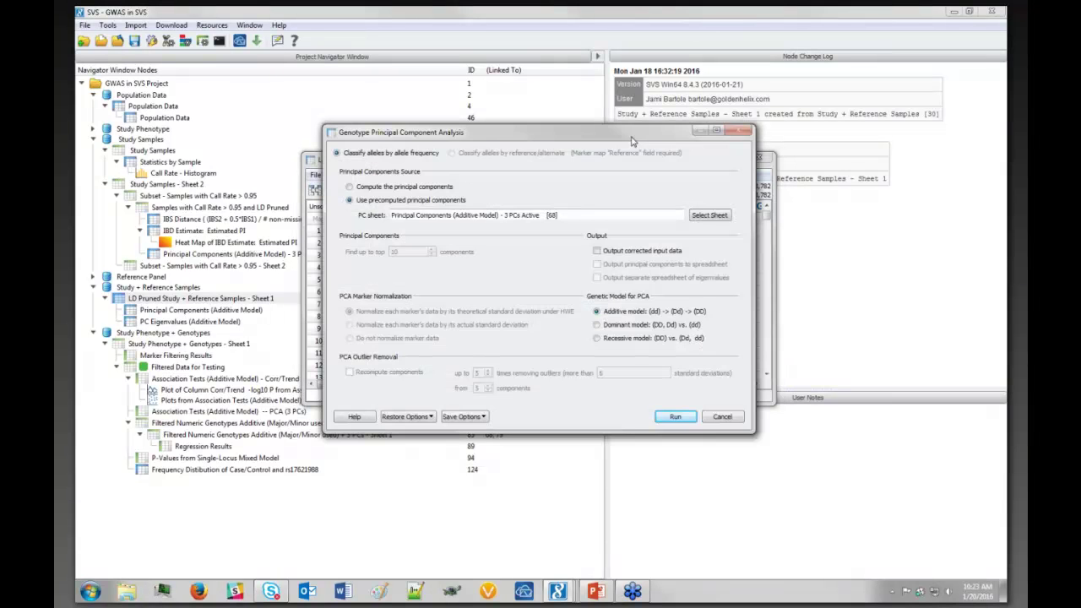
click(303, 239)
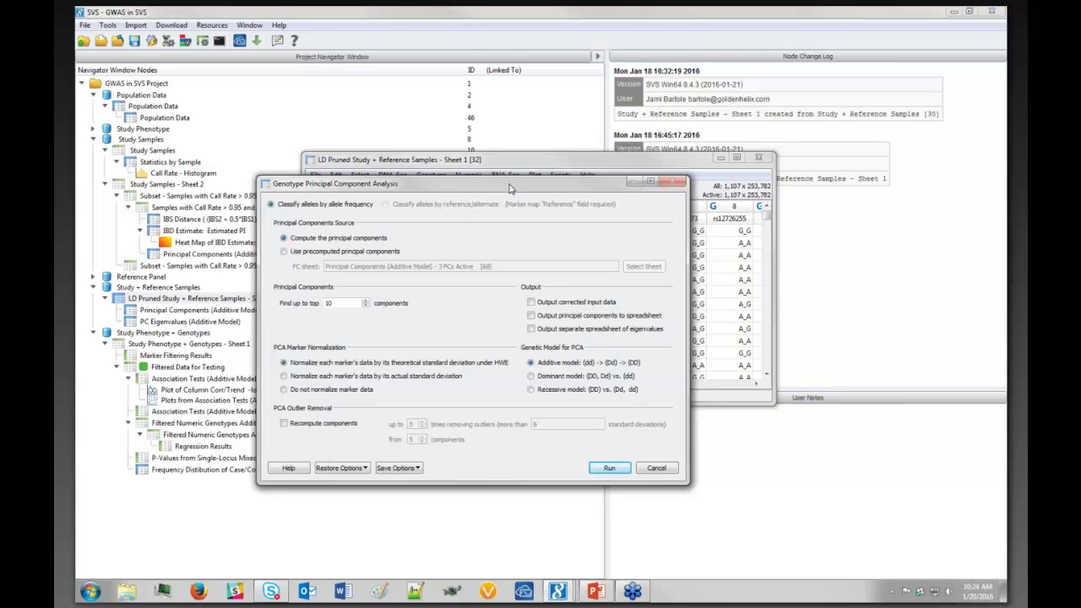
drag(509, 187, 511, 175)
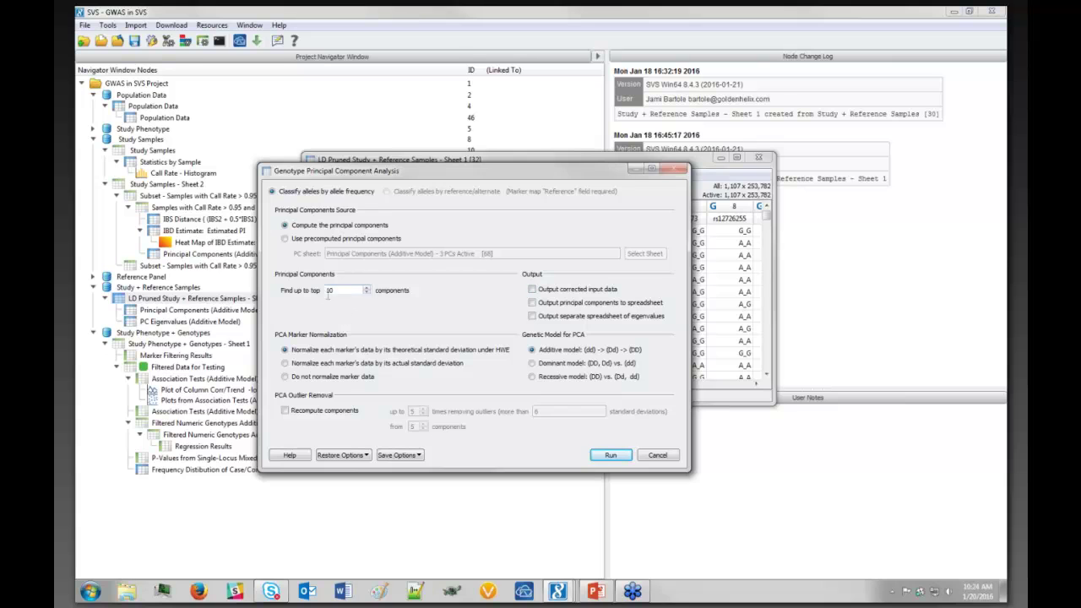
double_click(331, 290)
drag(512, 174, 509, 165)
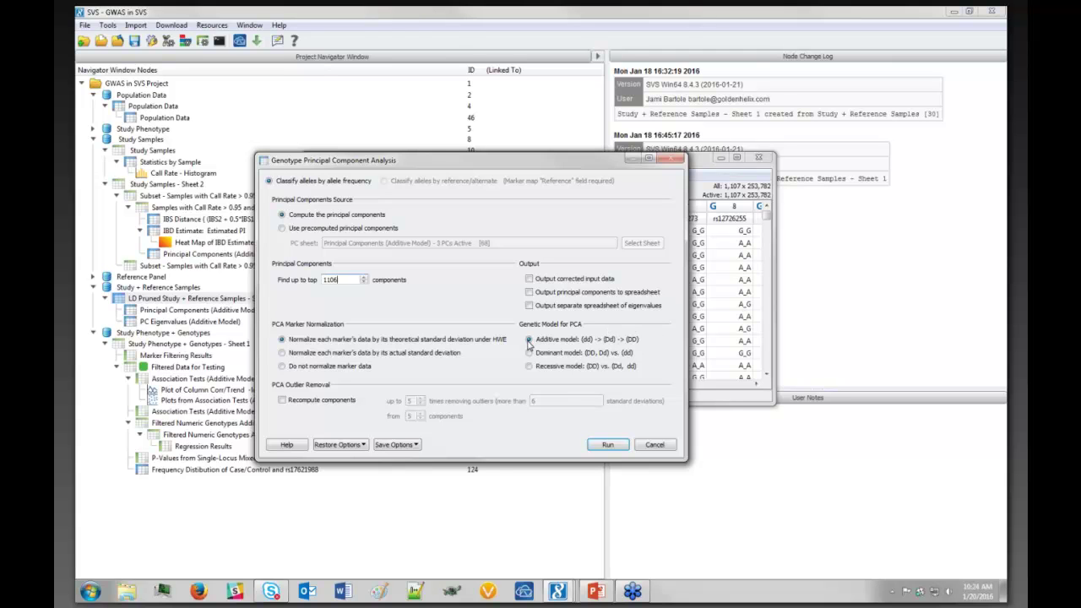
click(655, 445)
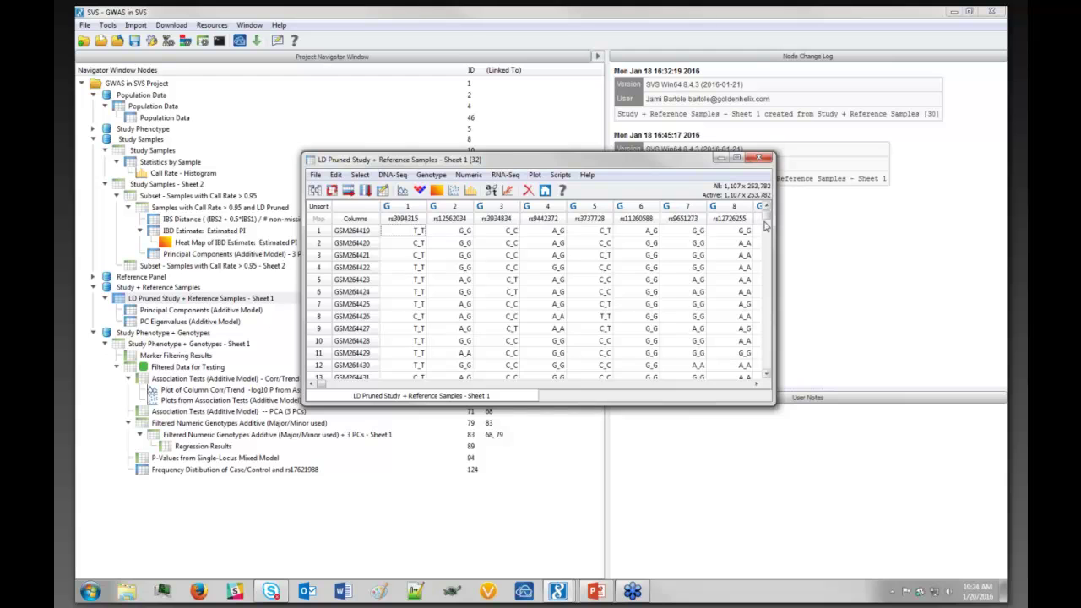
click(280, 276)
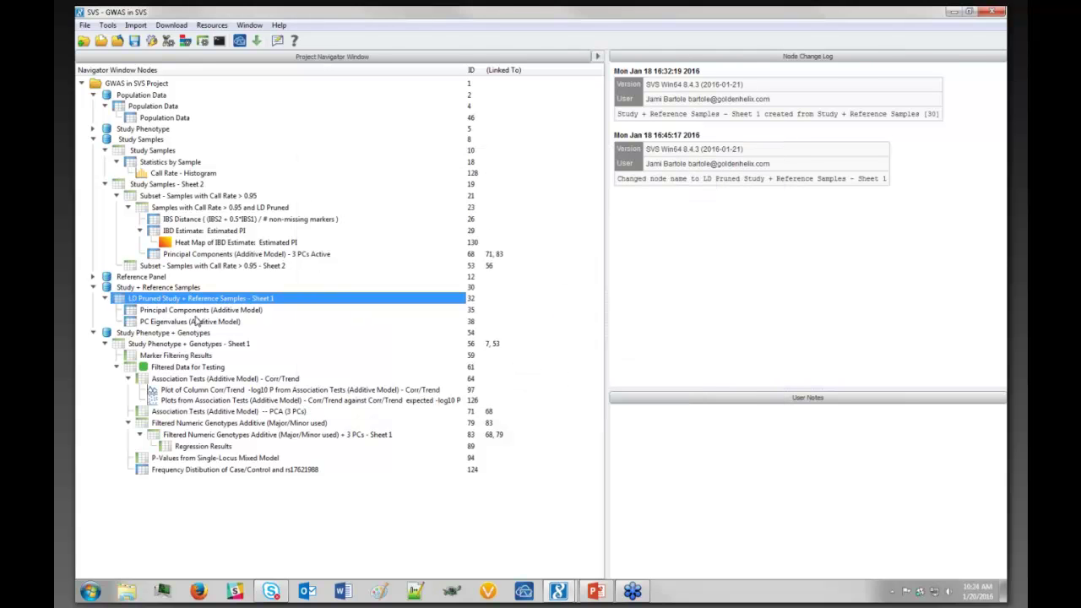
- Examine the PC Eigenvalues and Principal Components (Additive Model) spreadsheets of the LD-pruned study and reference samples, closing each one
double_click(193, 322)
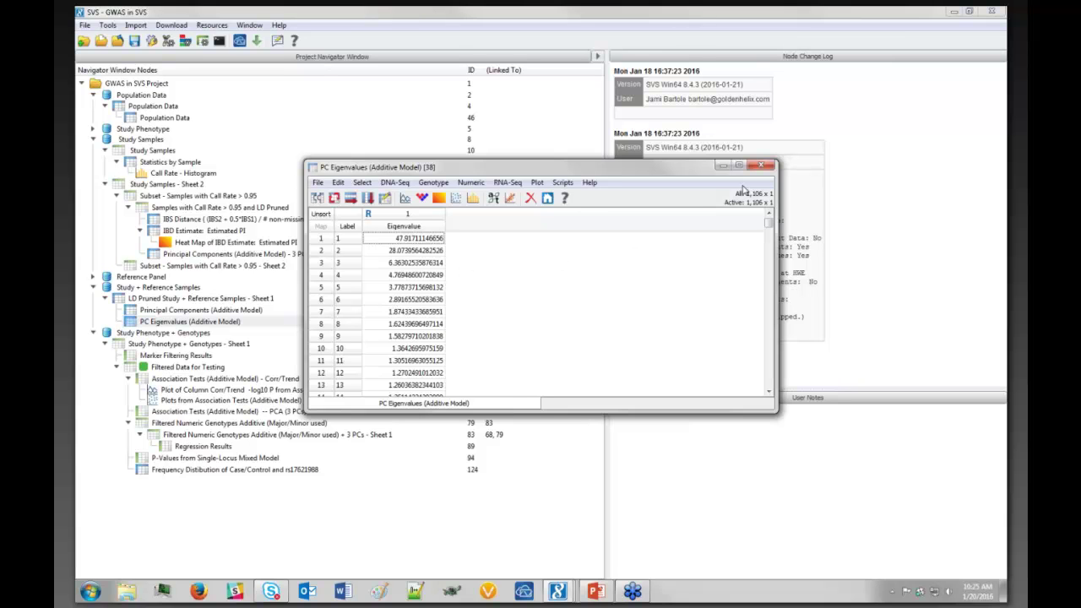
click(765, 167)
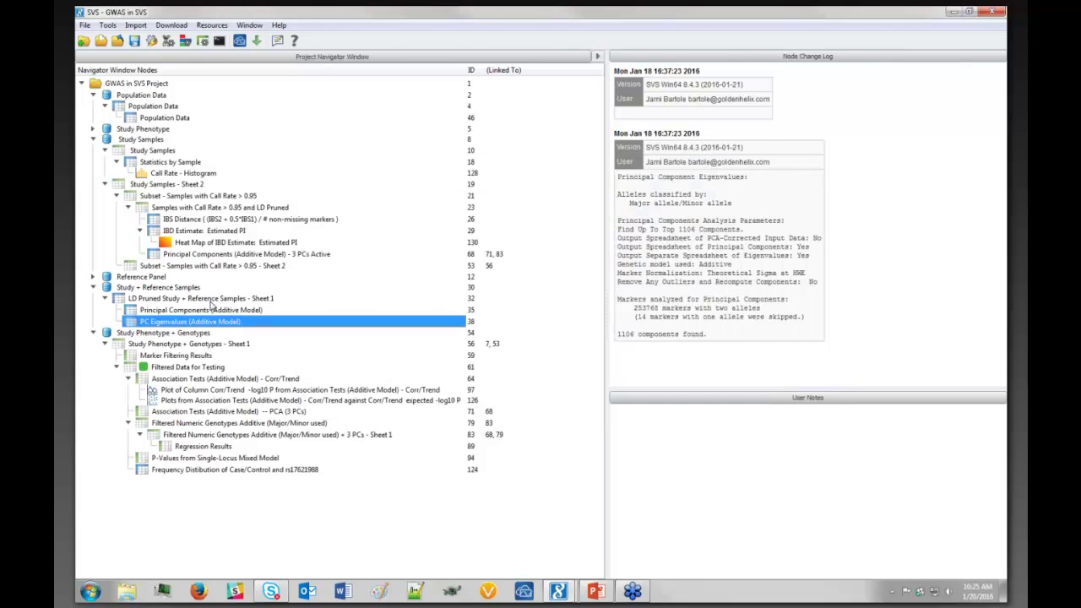
double_click(207, 311)
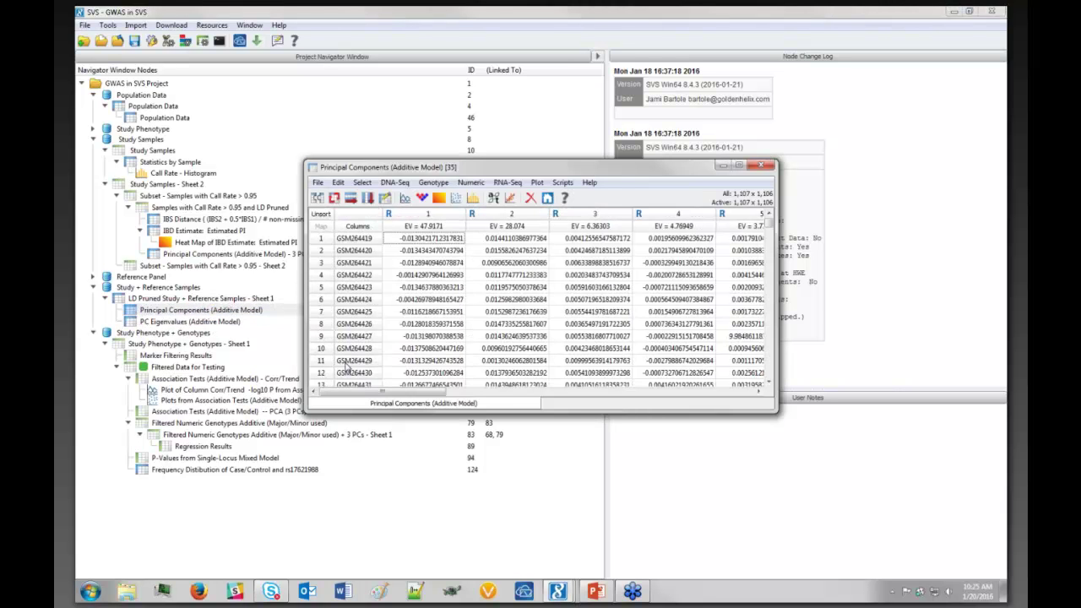
drag(617, 171, 604, 162)
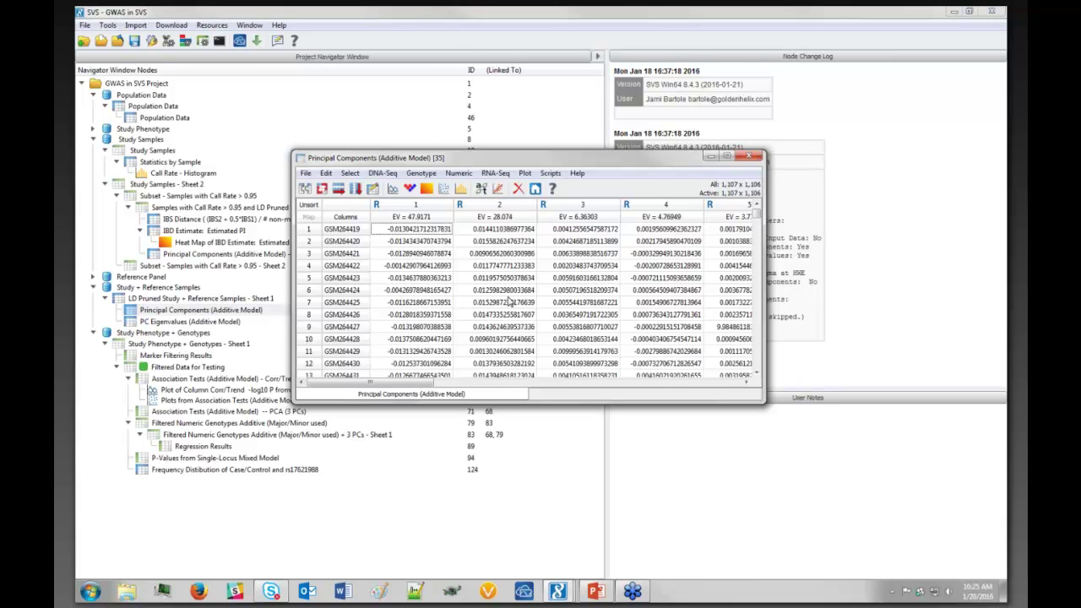
click(743, 158)
- Join the Population Data spreadsheet with Principal Components (Additive Model) by row labels, dropping unmatched rows, as a child of the current spreadsheet
double_click(161, 117)
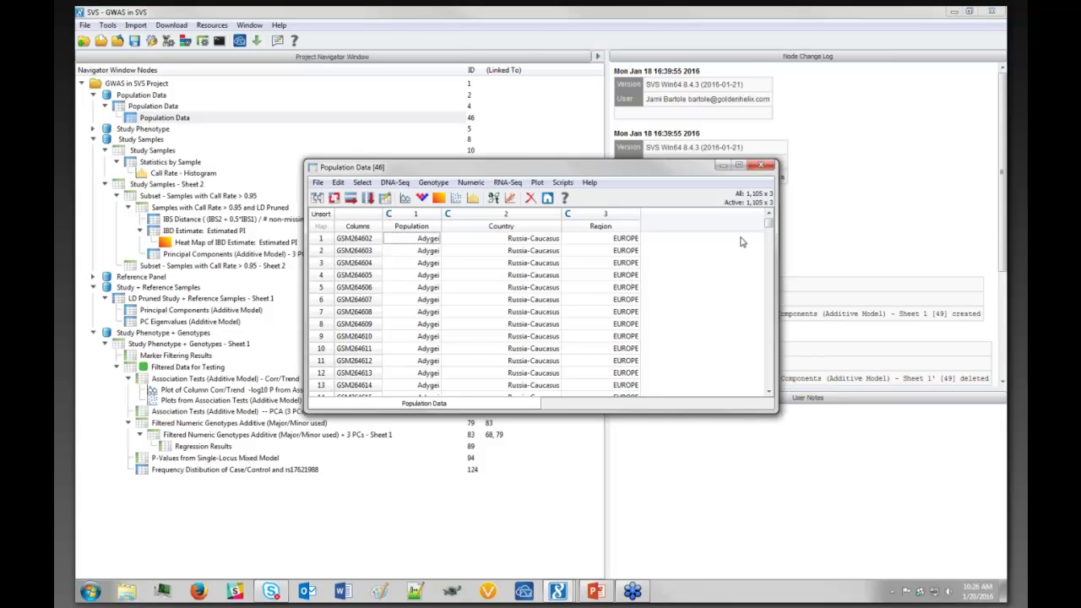
drag(688, 172, 662, 167)
click(292, 179)
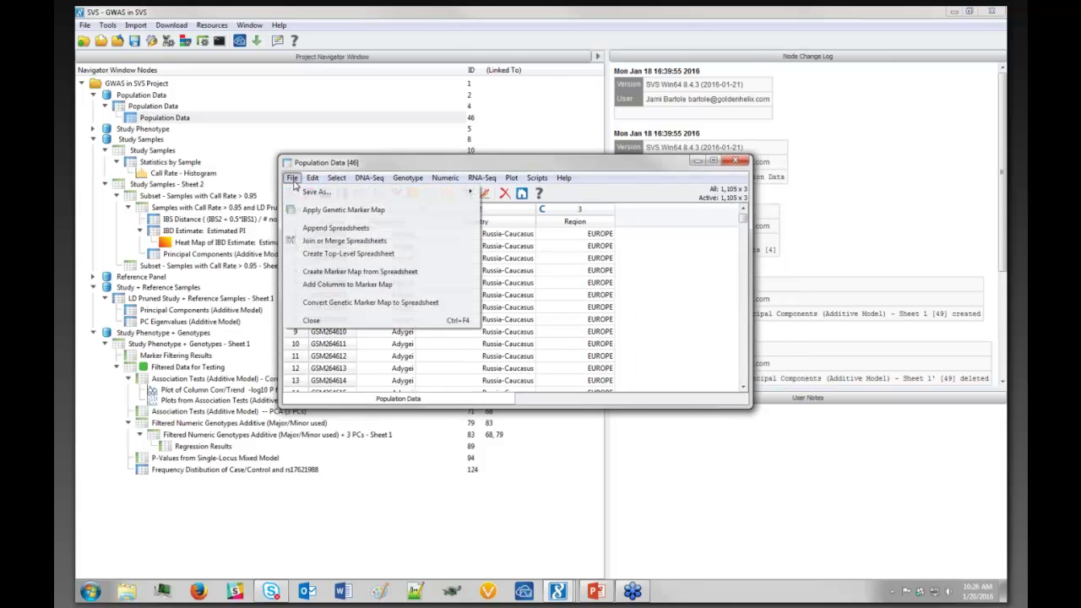
click(310, 243)
scroll(492, 354, down, 5)
click(492, 360)
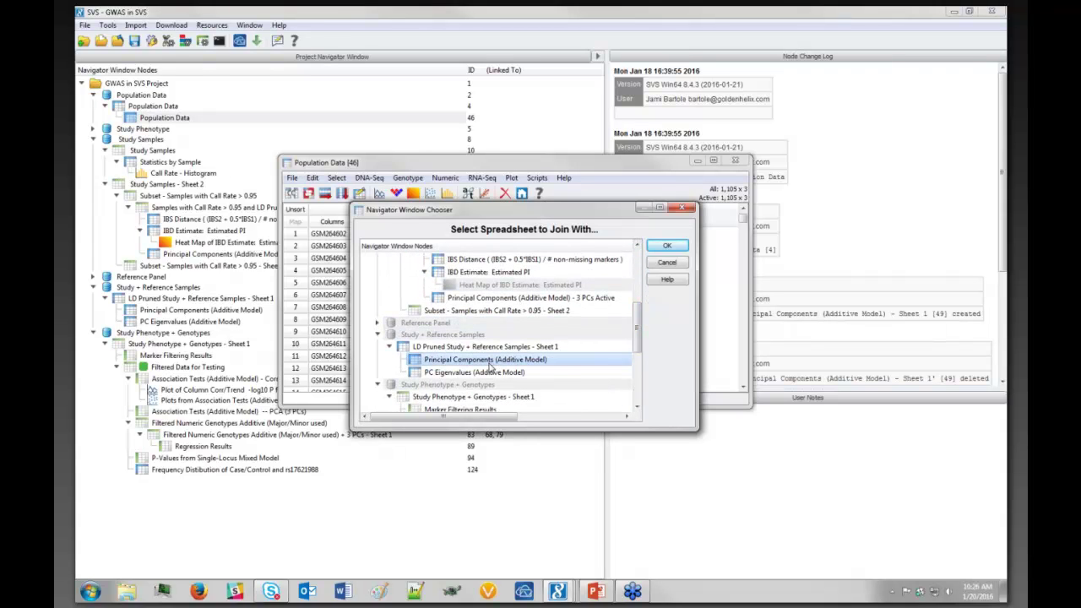
click(672, 247)
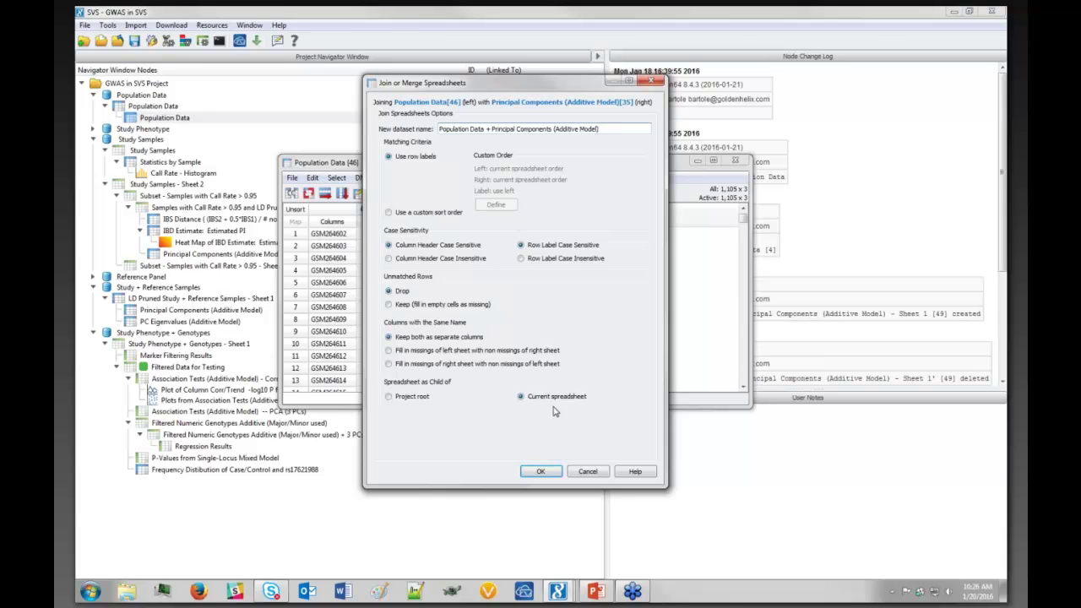
click(552, 468)
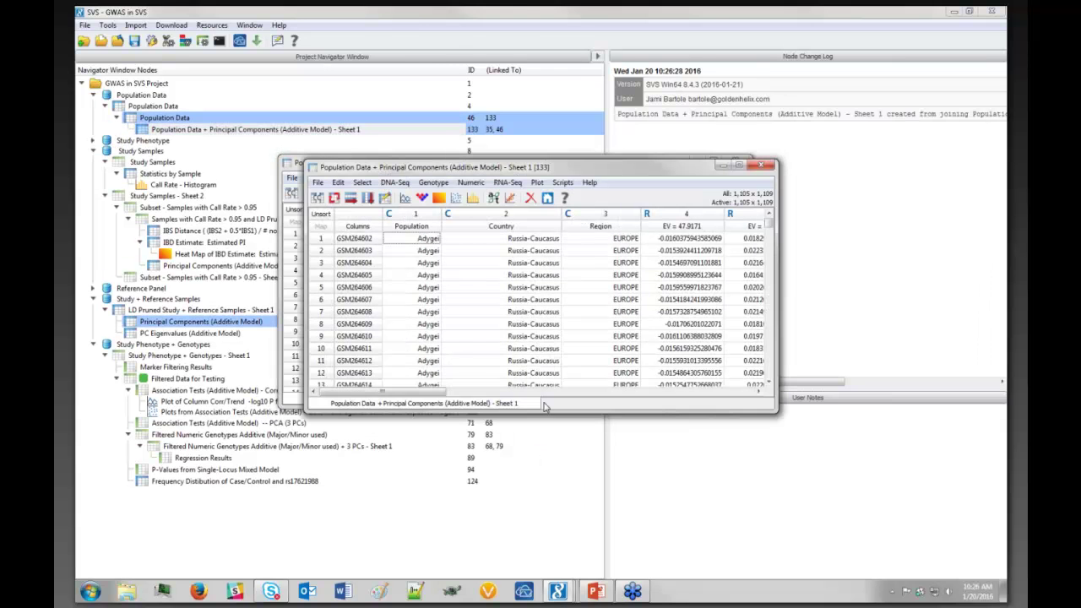
- Close the original Population Data spreadsheet and widen the joined spreadsheet's window to show the first three principal component columns
drag(655, 168, 513, 136)
click(735, 162)
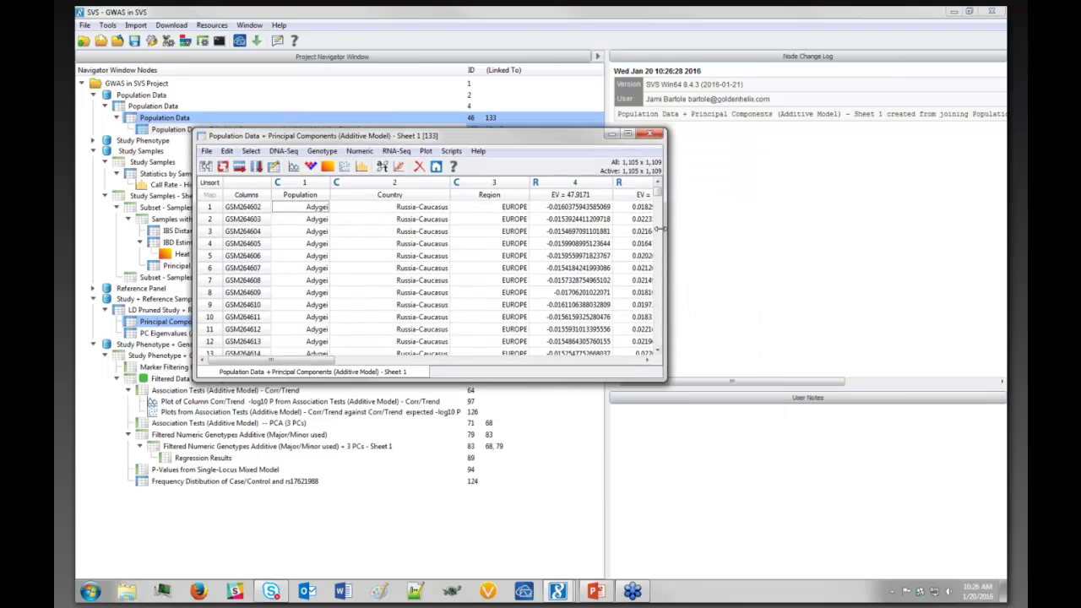
drag(664, 228, 747, 228)
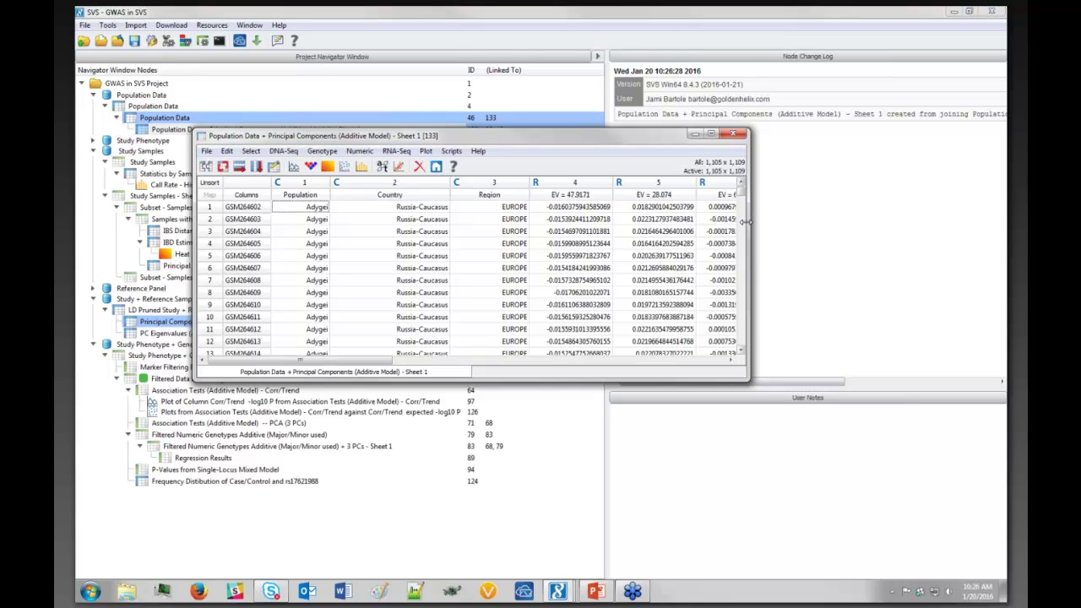
drag(748, 225, 806, 225)
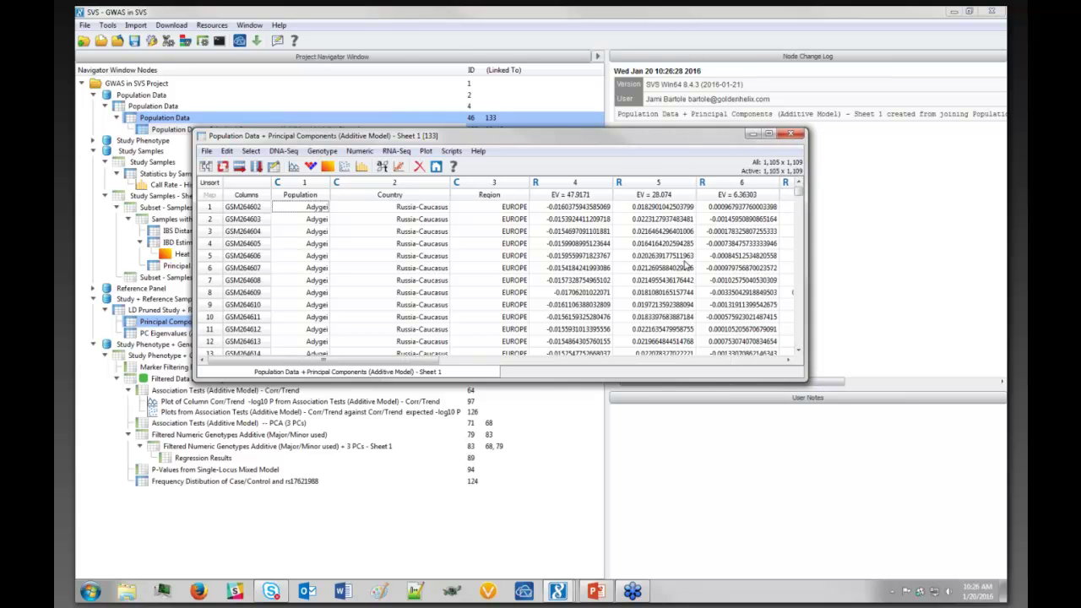
- Create an XY scatter plot with EV = 47.9171 on X and EV = 28.074 on Y, and maximize the plot window
click(425, 152)
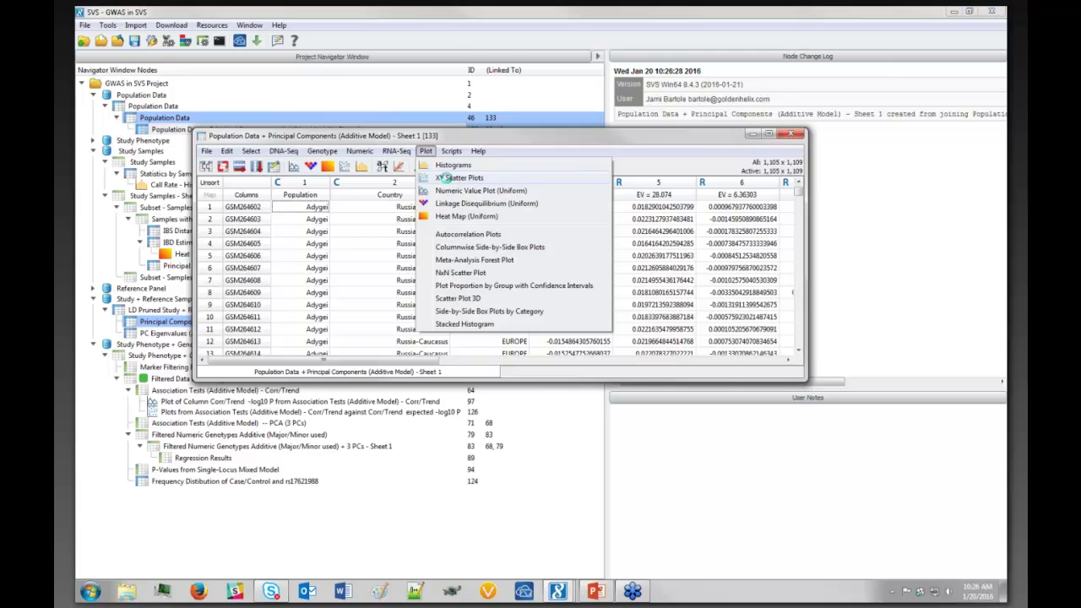
click(447, 181)
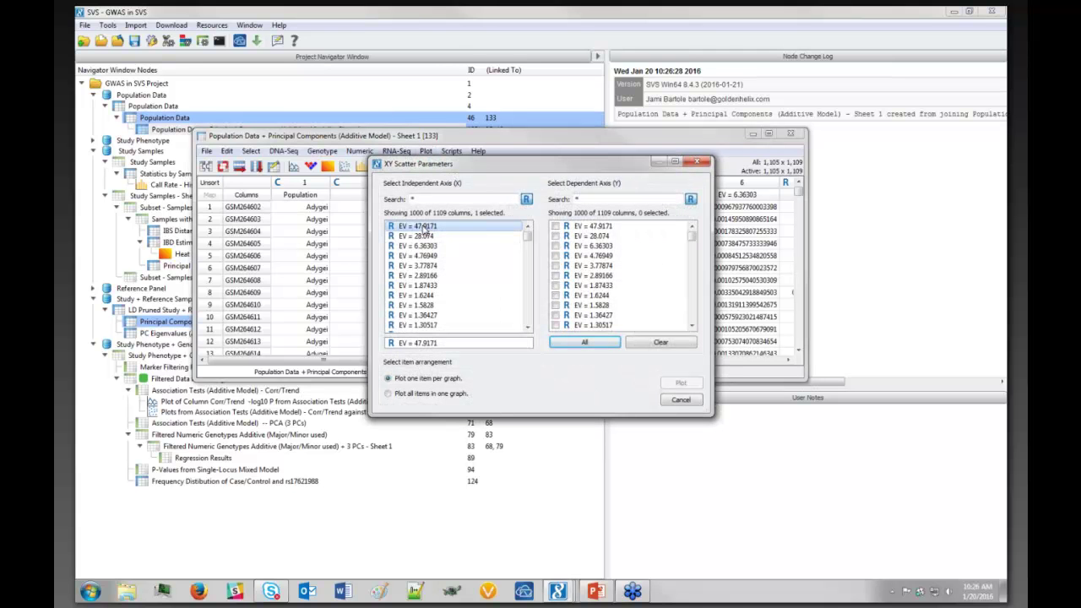
click(556, 236)
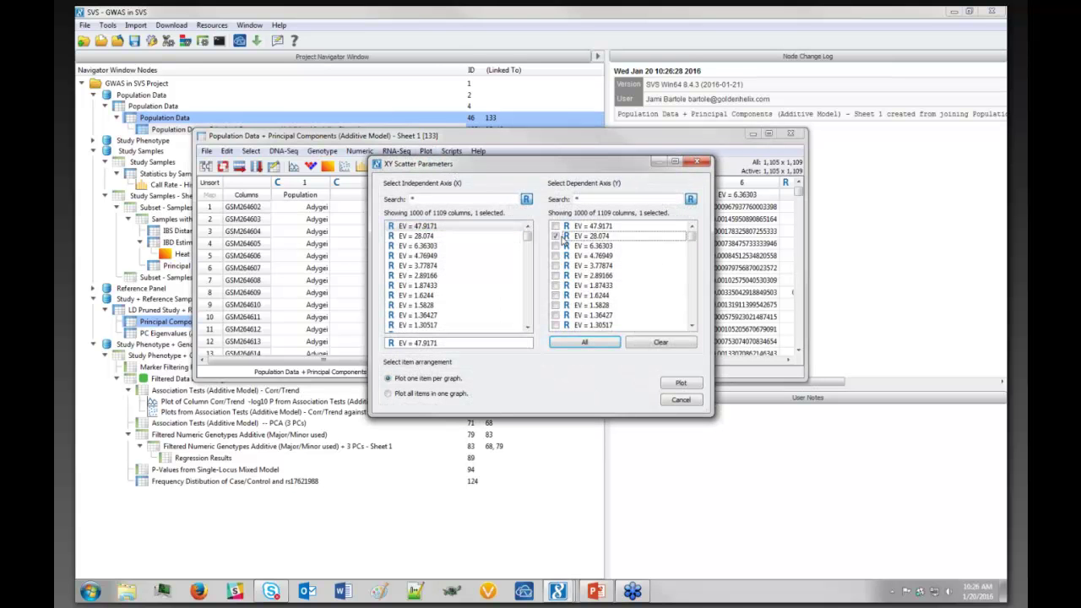
click(684, 384)
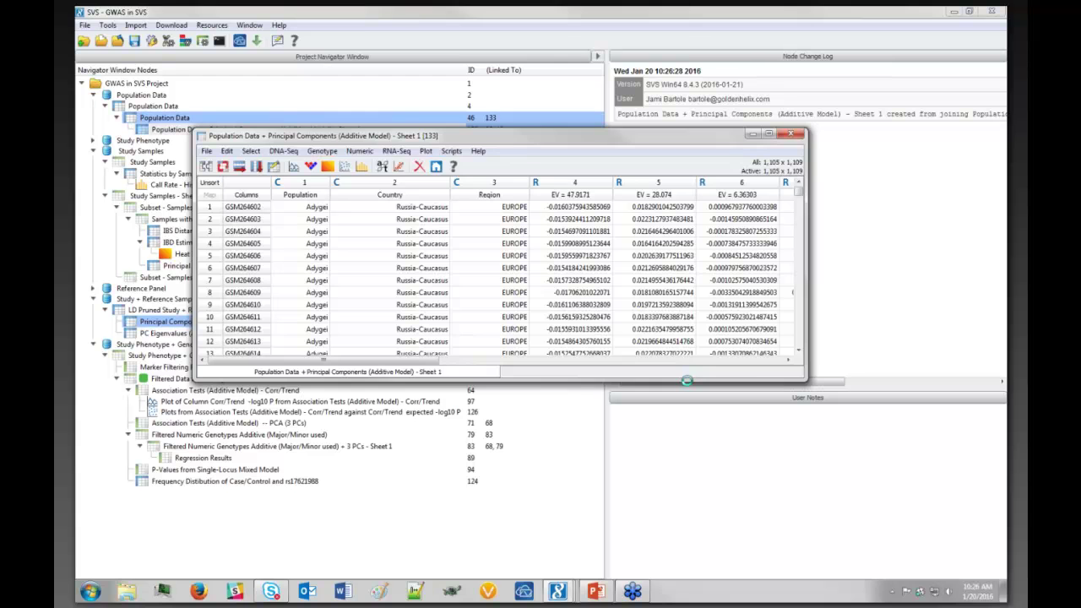
click(740, 108)
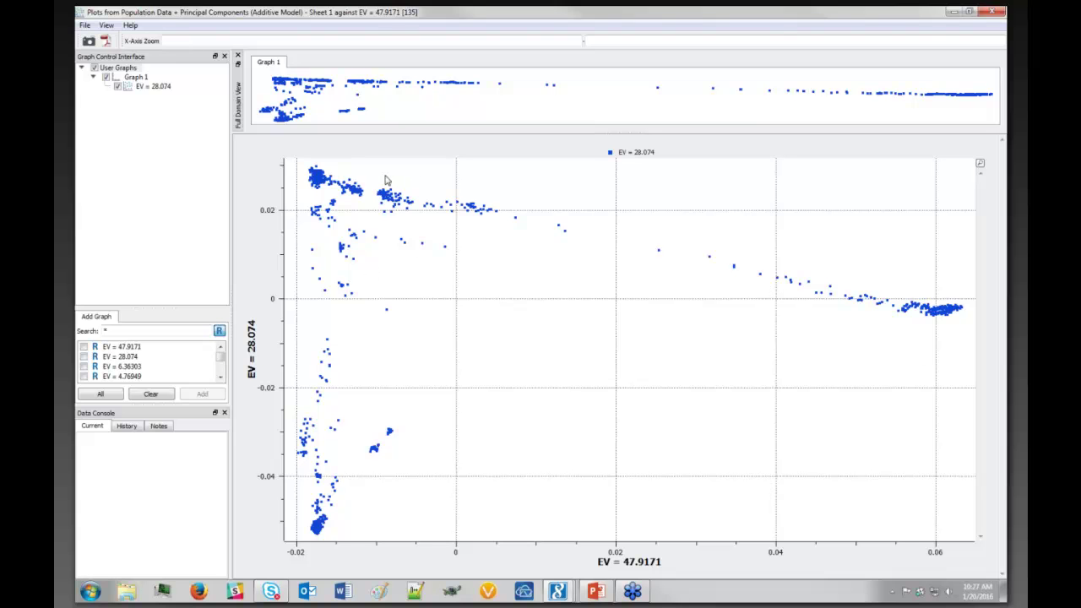
- Colour the EV = 28.074 scatter plot's symbols by the Region variable
click(137, 77)
click(143, 87)
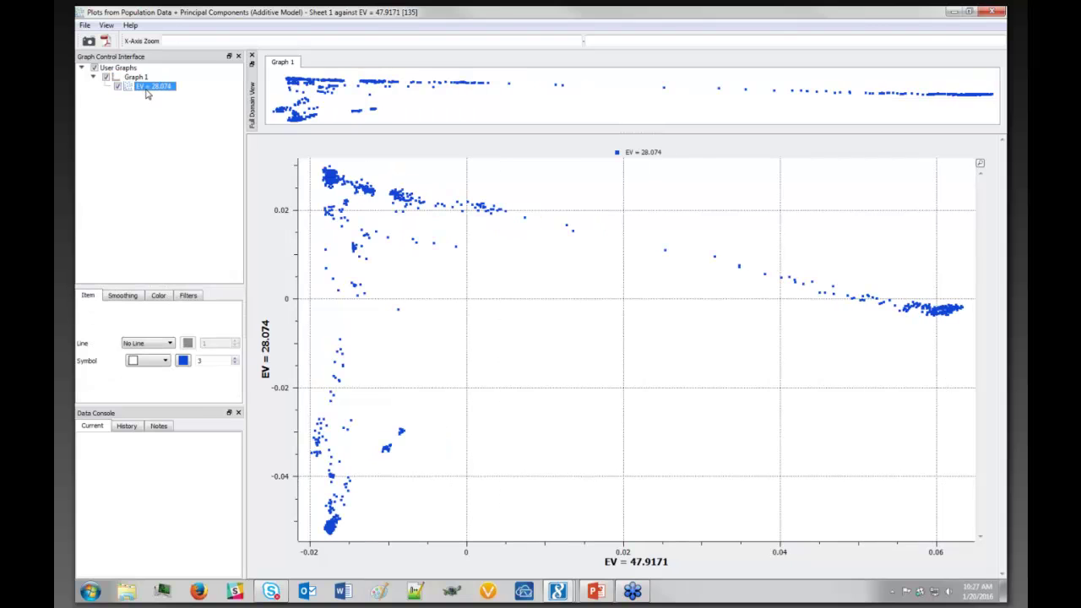
click(158, 297)
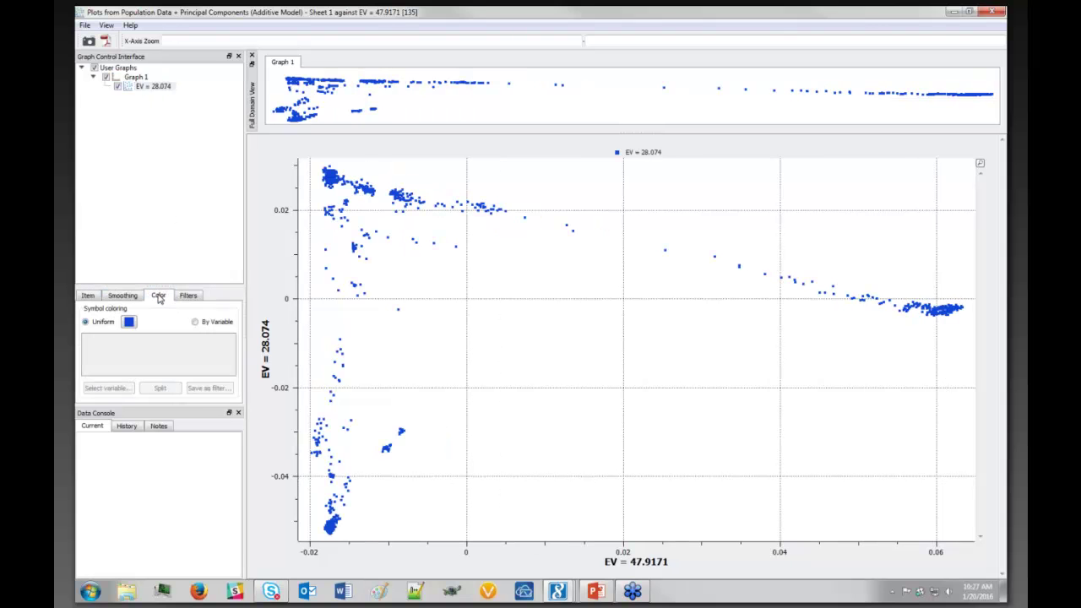
click(195, 322)
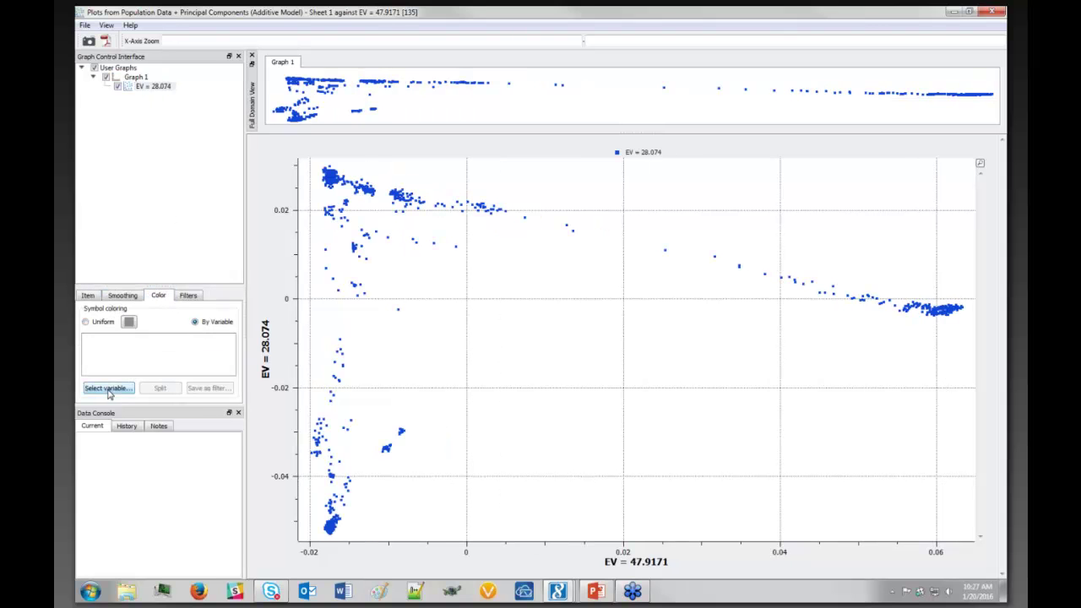
click(108, 388)
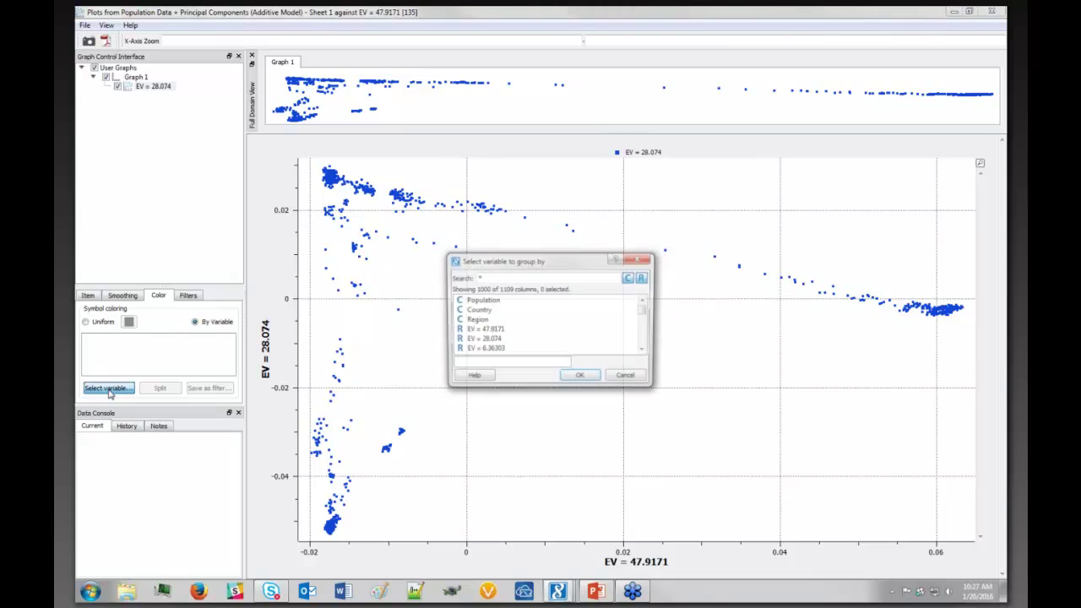
click(474, 321)
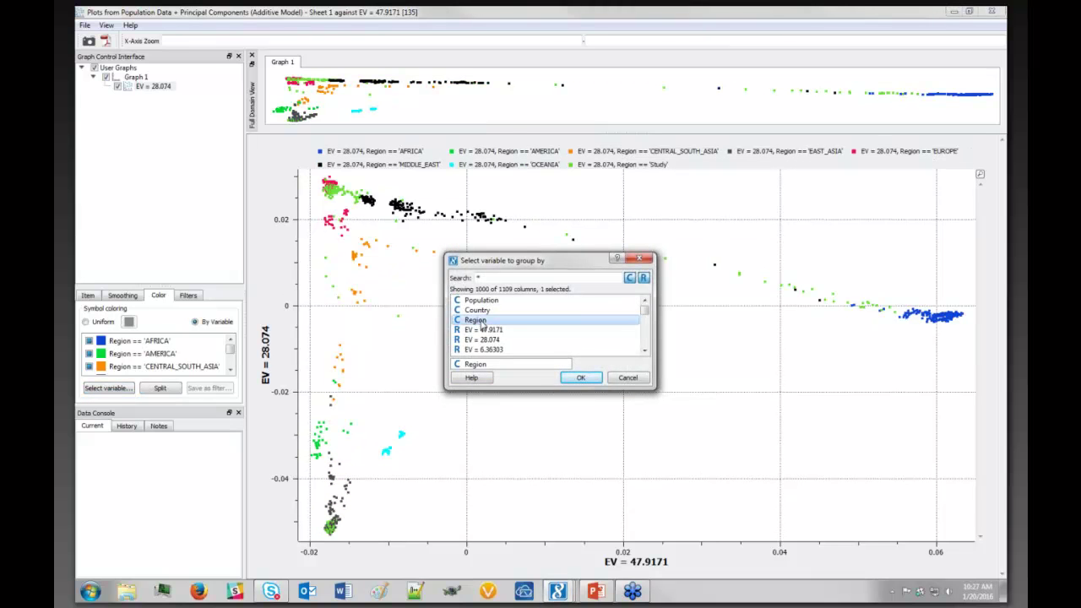
click(581, 377)
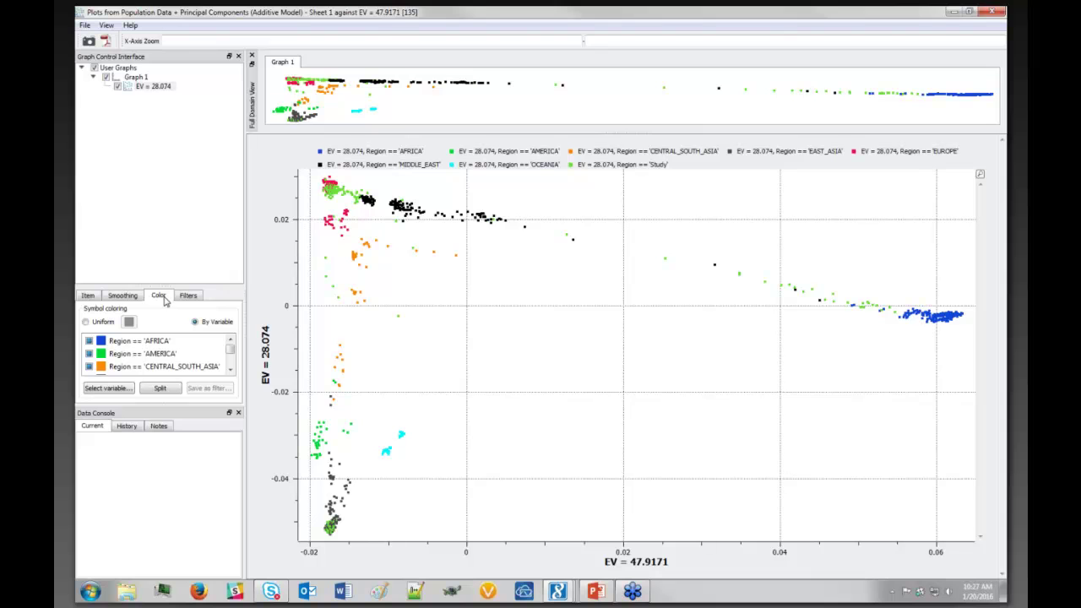
- Enlarge the region colour list, change the AMERICA group's symbols to yellow, and close the plot window
drag(161, 287, 162, 211)
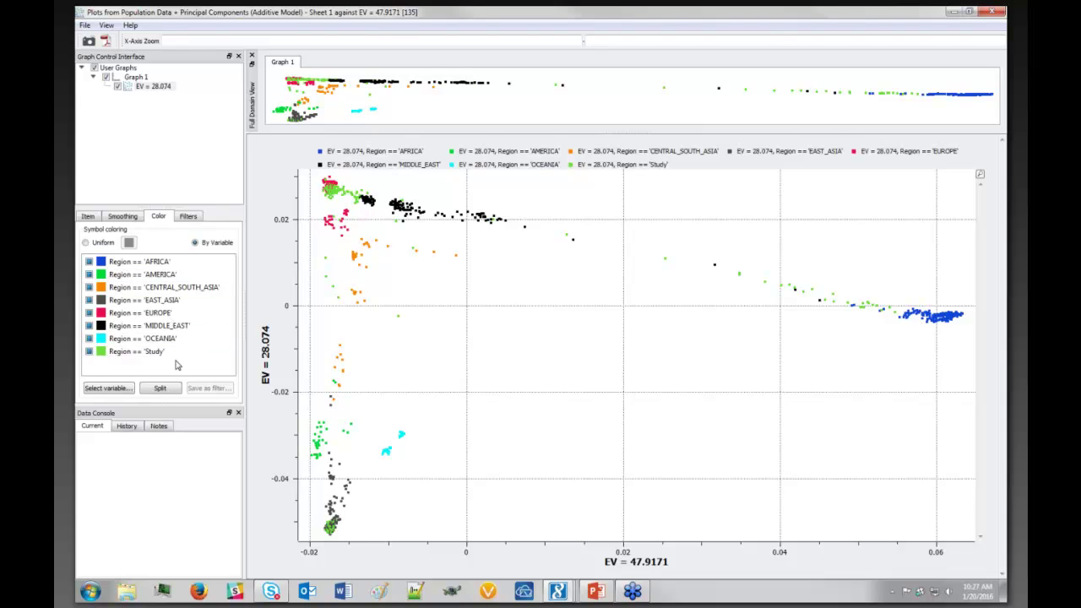
click(101, 274)
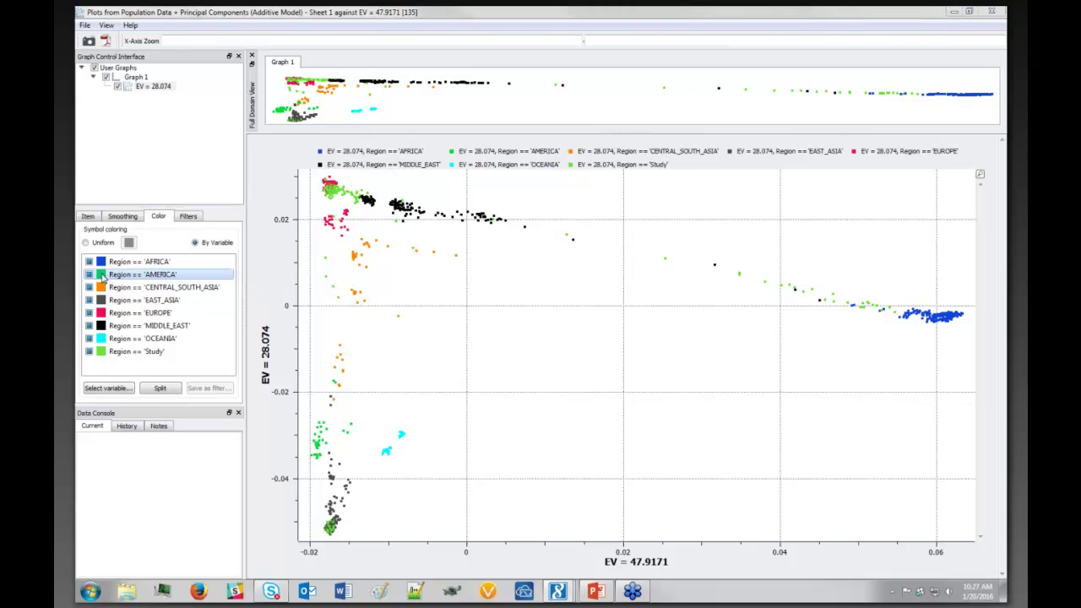
click(416, 261)
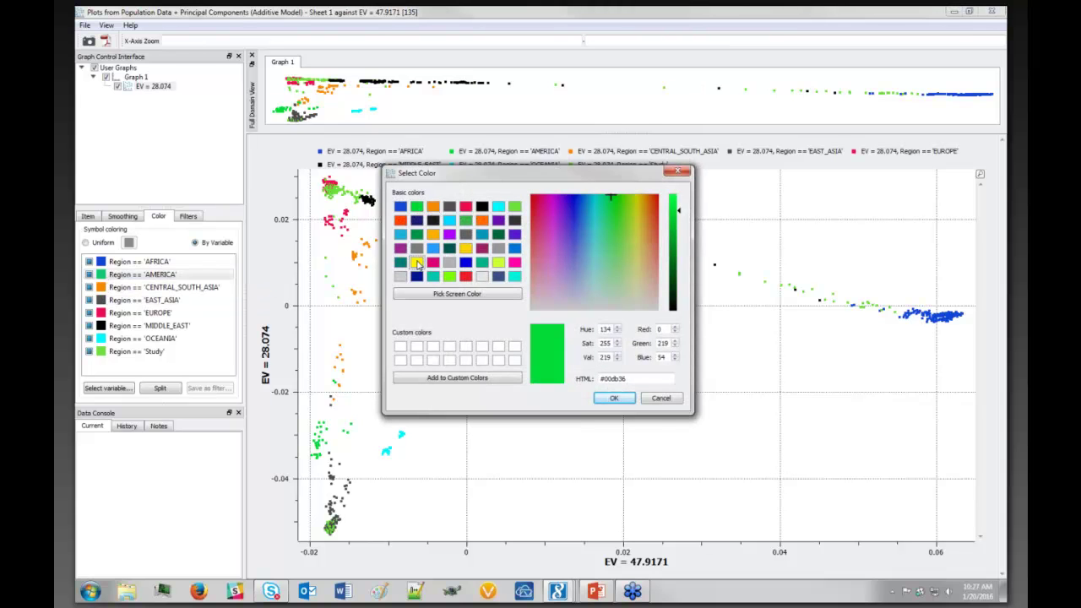
click(616, 398)
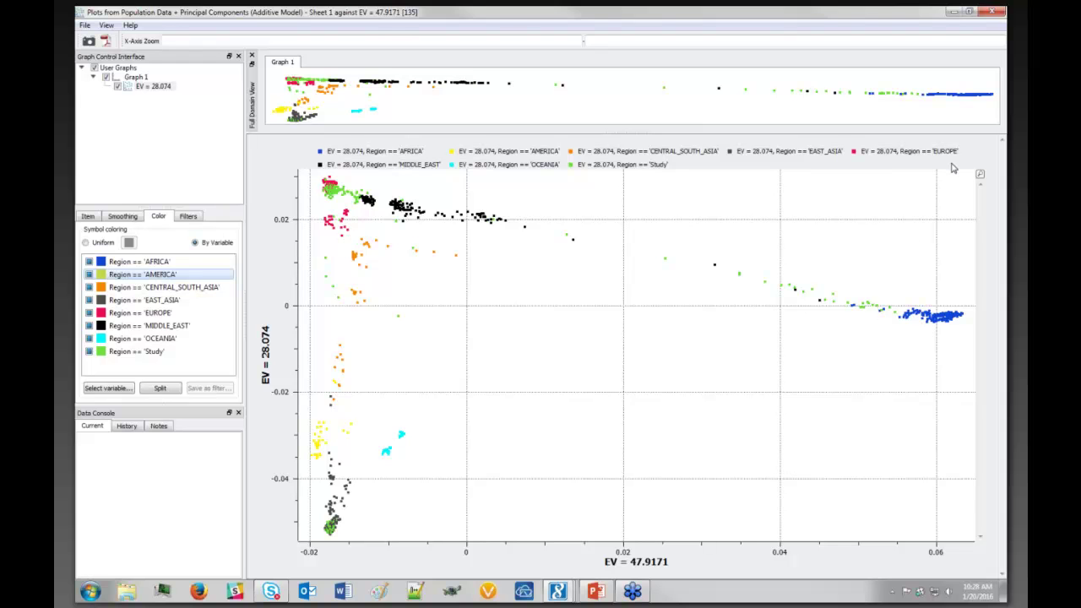
click(993, 12)
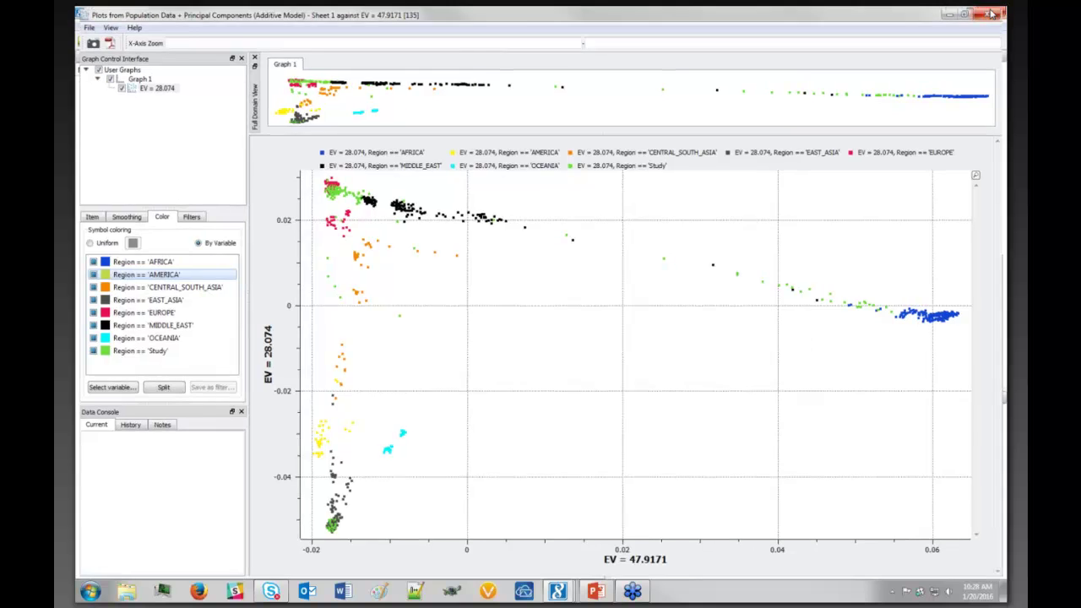
- Start a 3D scatter plot from the joined spreadsheet with columns EV = 47.9171, EV = 28.074 and EV = 6.36303
drag(674, 143, 679, 121)
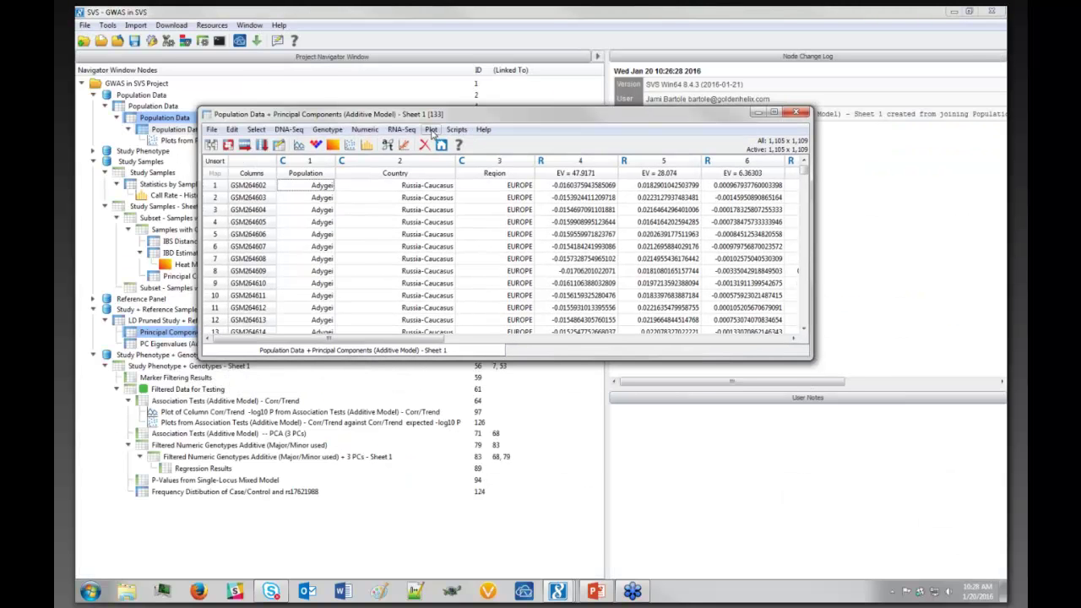
click(432, 130)
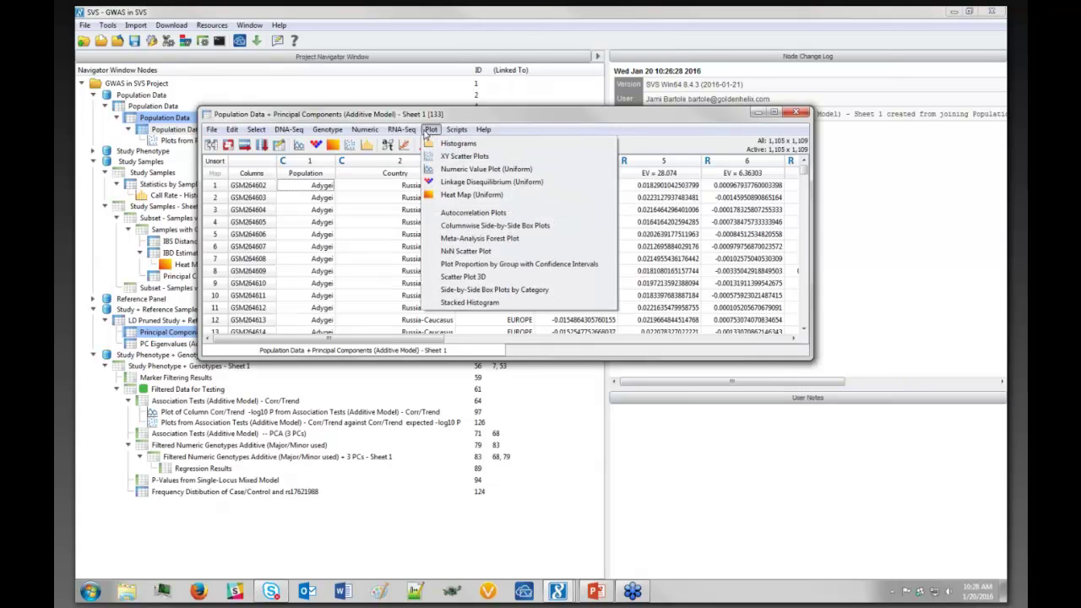
click(461, 277)
click(625, 223)
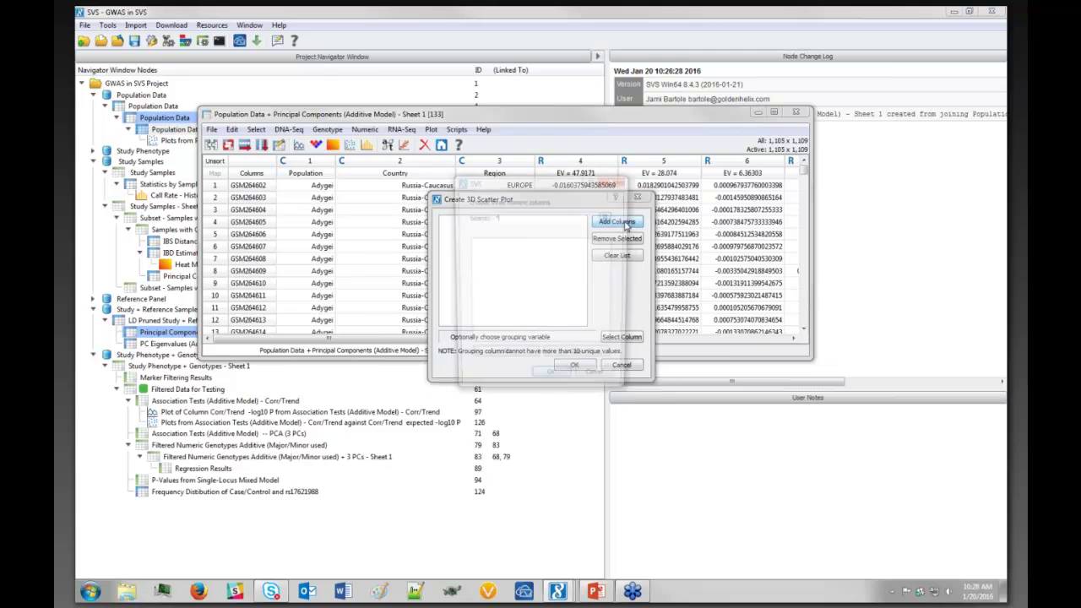
click(521, 244)
click(520, 253)
click(519, 263)
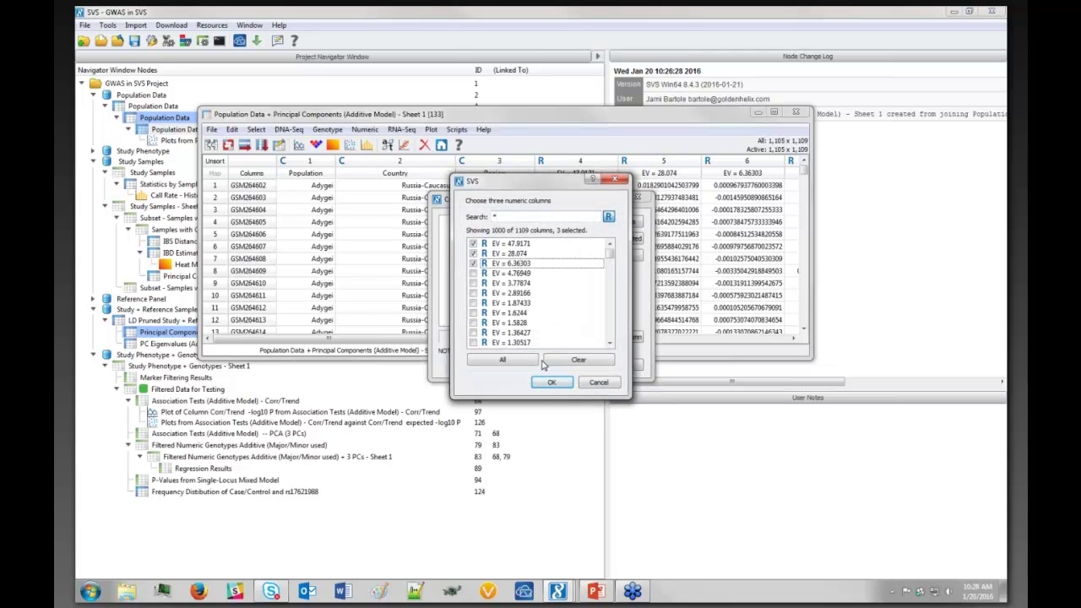
click(549, 382)
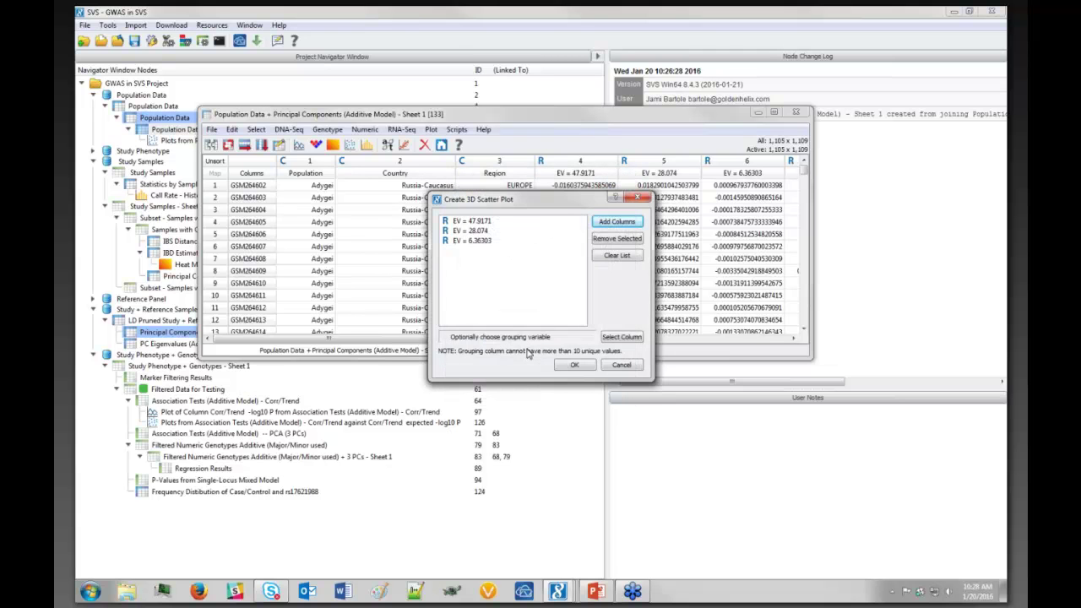
- Create the 3D scatter plot with Region as its grouping variable and maximize the plot window
click(622, 338)
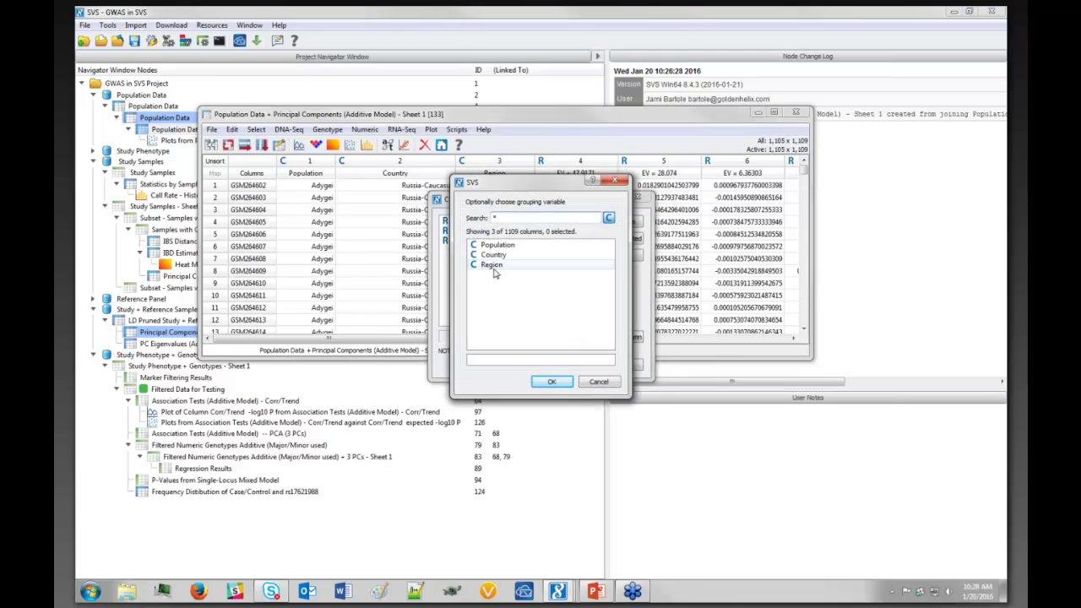
click(490, 265)
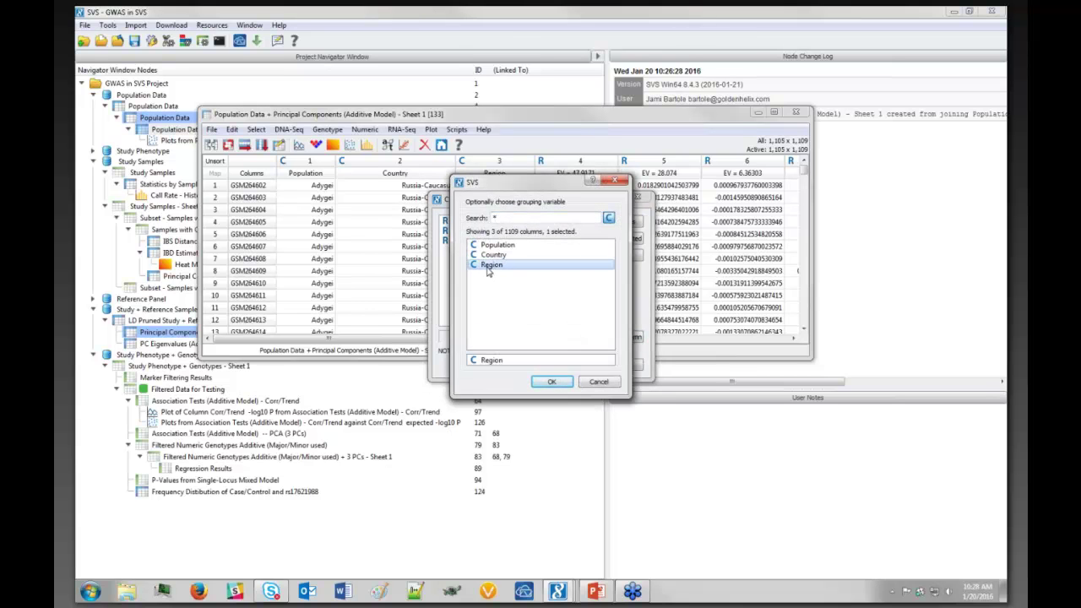
click(552, 383)
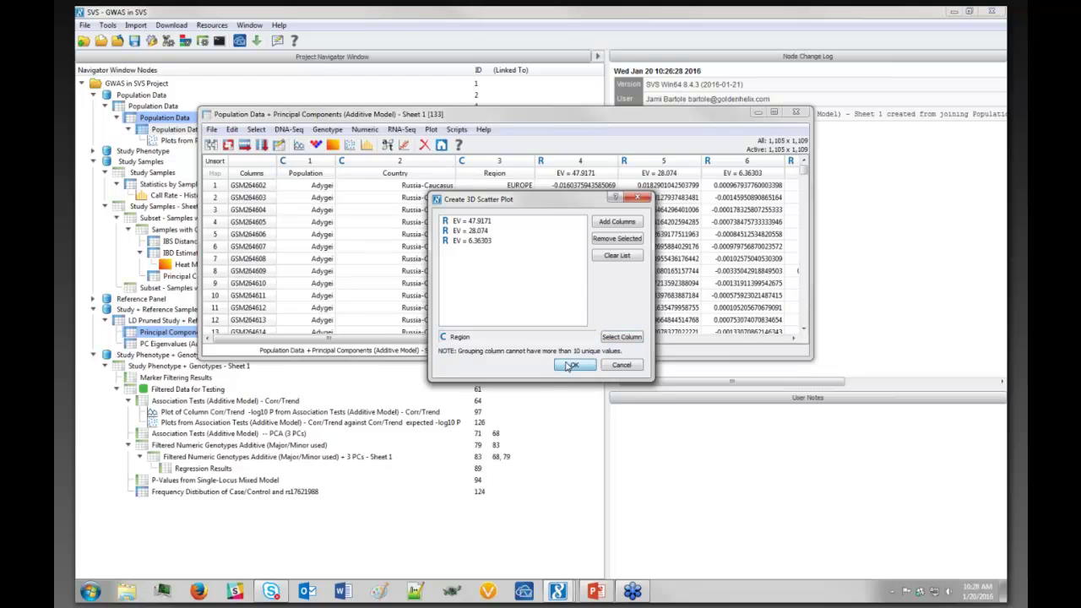
click(571, 366)
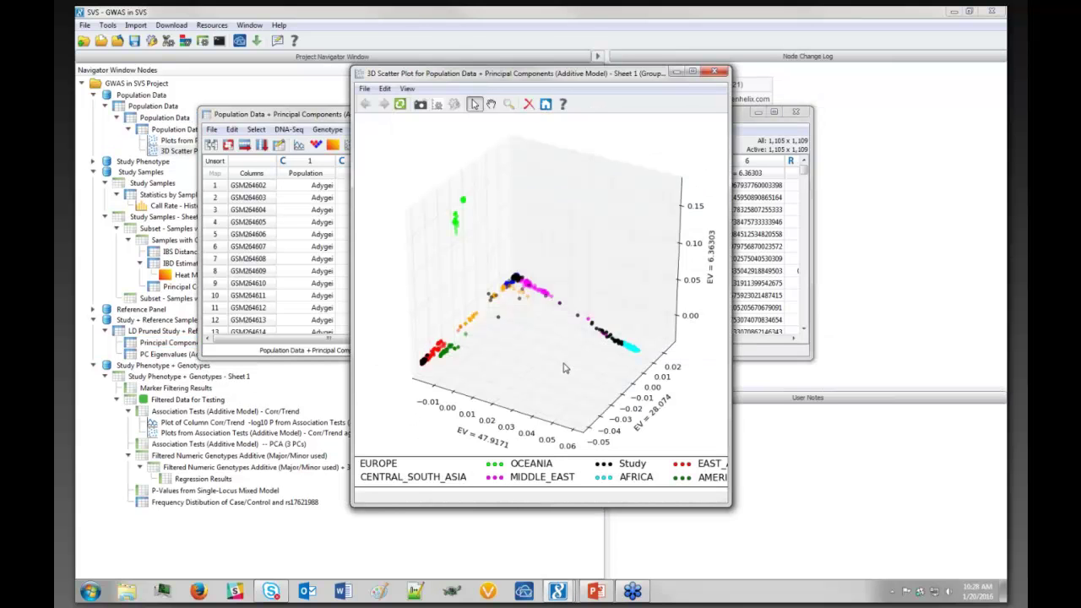
click(693, 72)
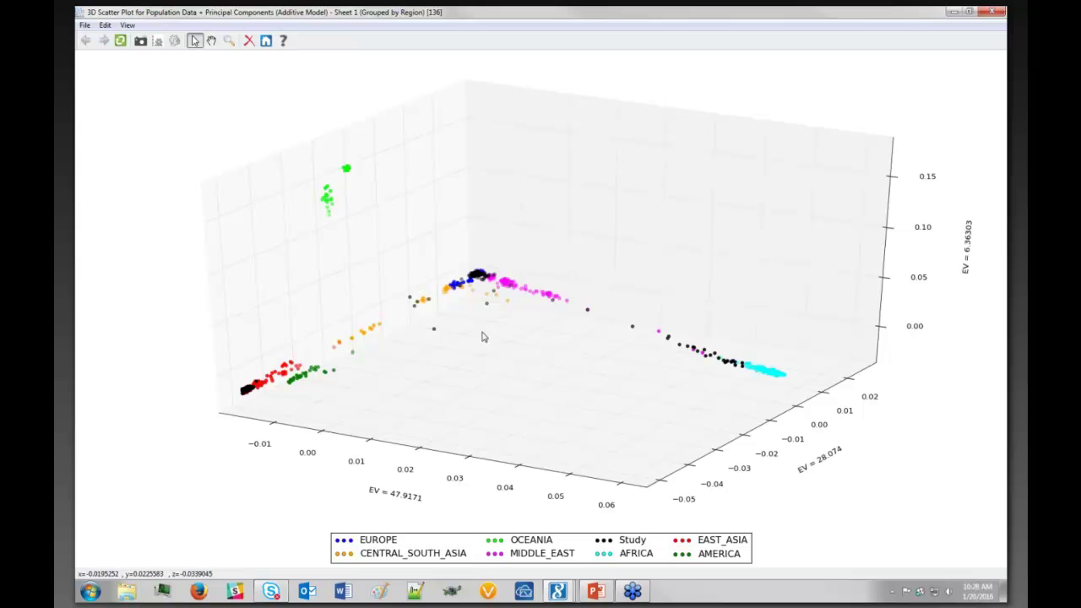
- Rotate the 3D scatter plot to examine how the study samples cluster by region, and close the plot and joined spreadsheet
drag(570, 393, 648, 354)
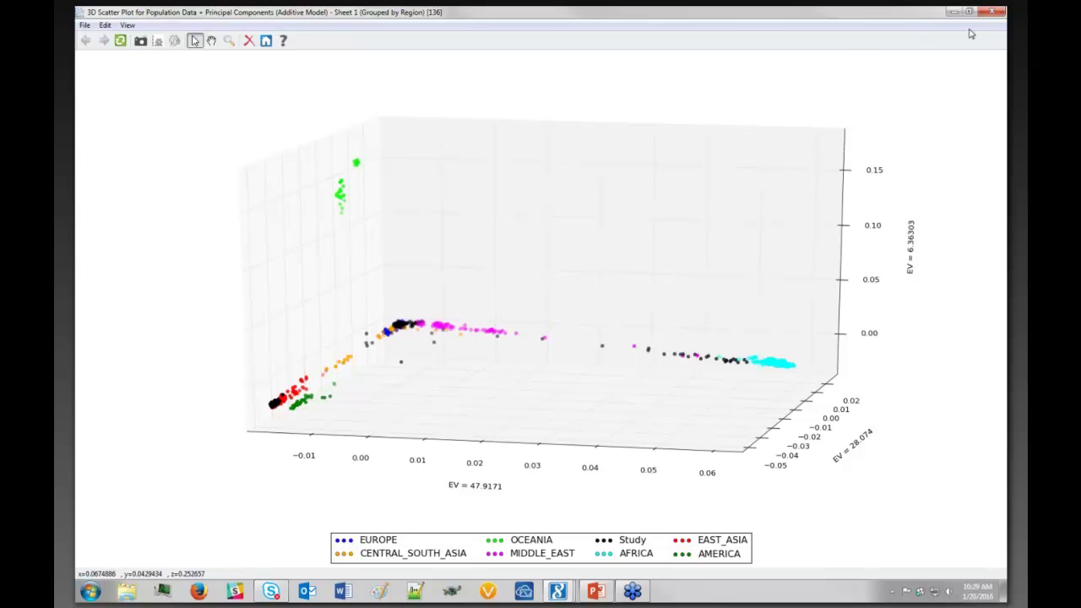
click(992, 13)
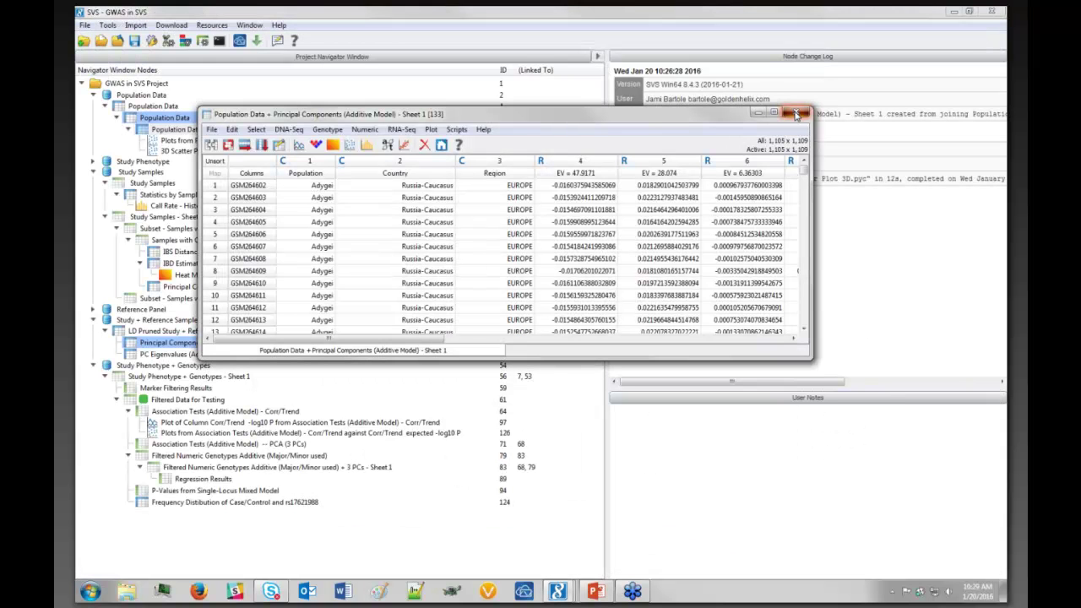
click(797, 114)
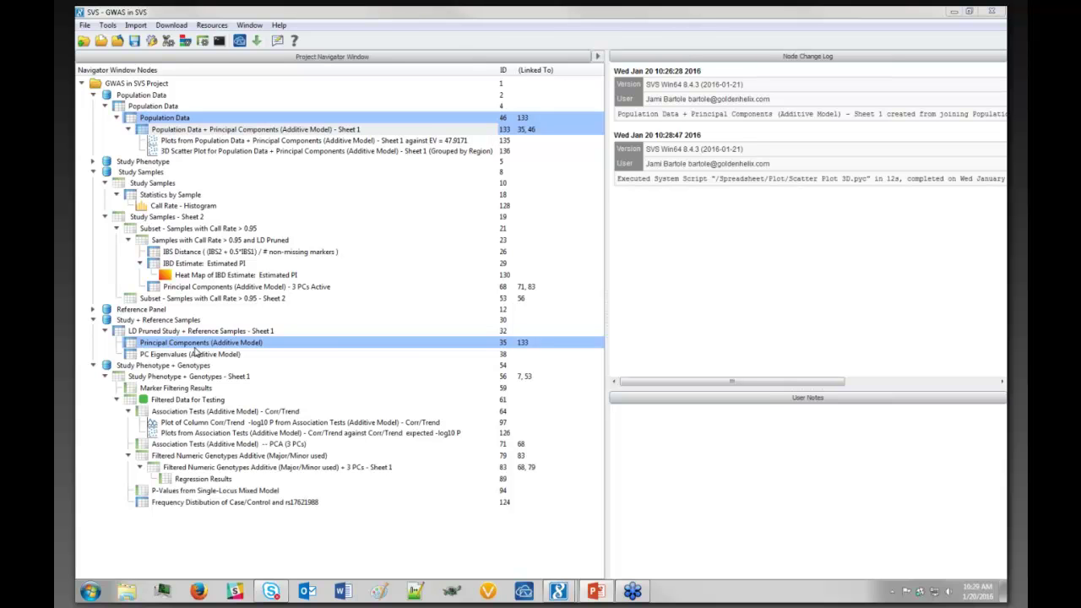